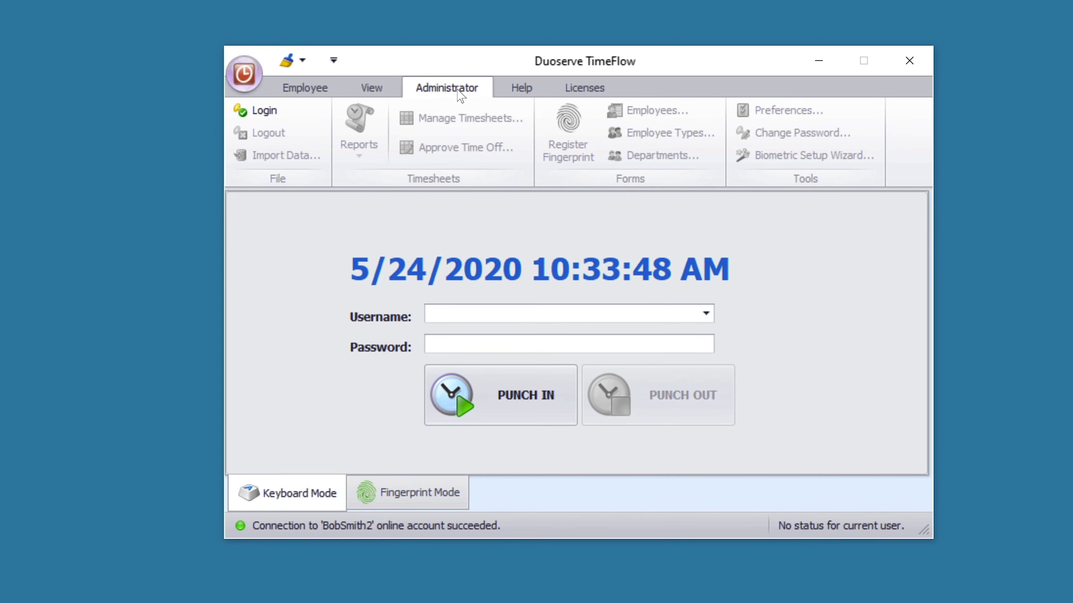
- Log in as administrator, set and confirm a new administrator password, and glance at the employee commands
left_click(258, 110)
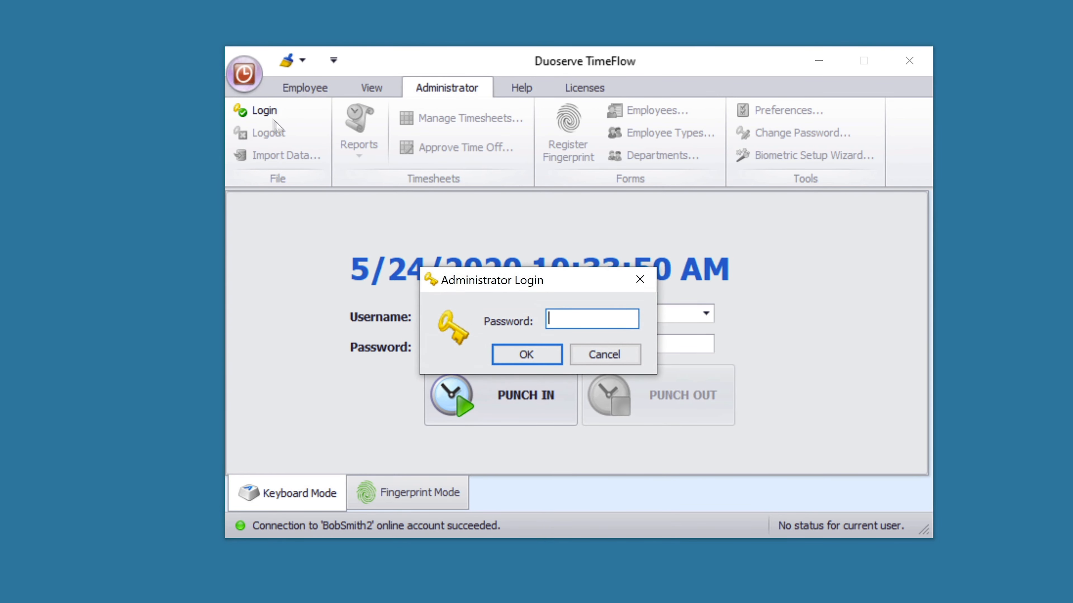
left_click(542, 357)
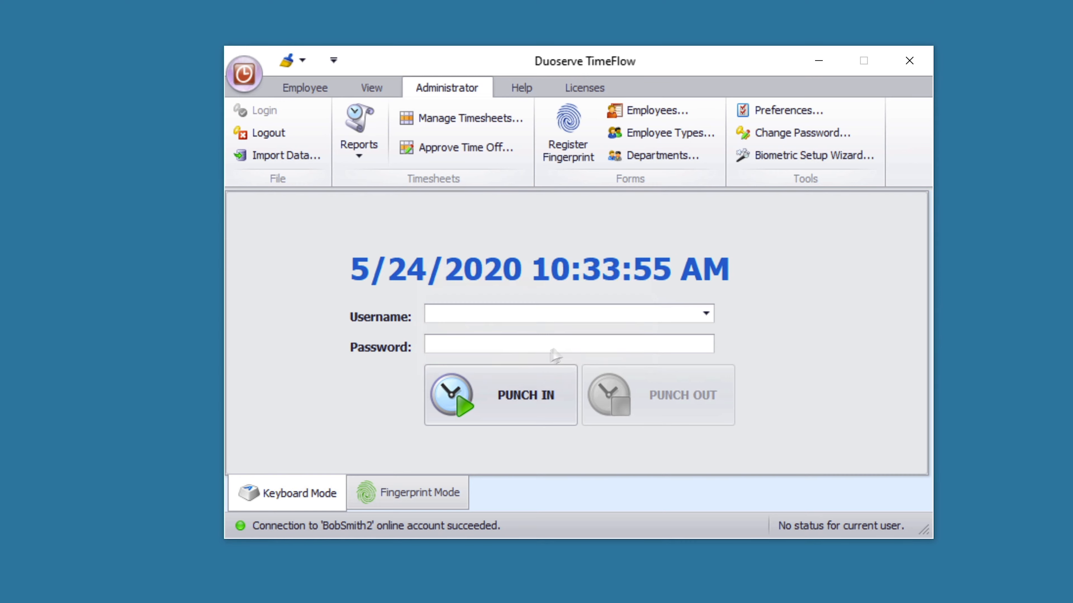
left_click(796, 141)
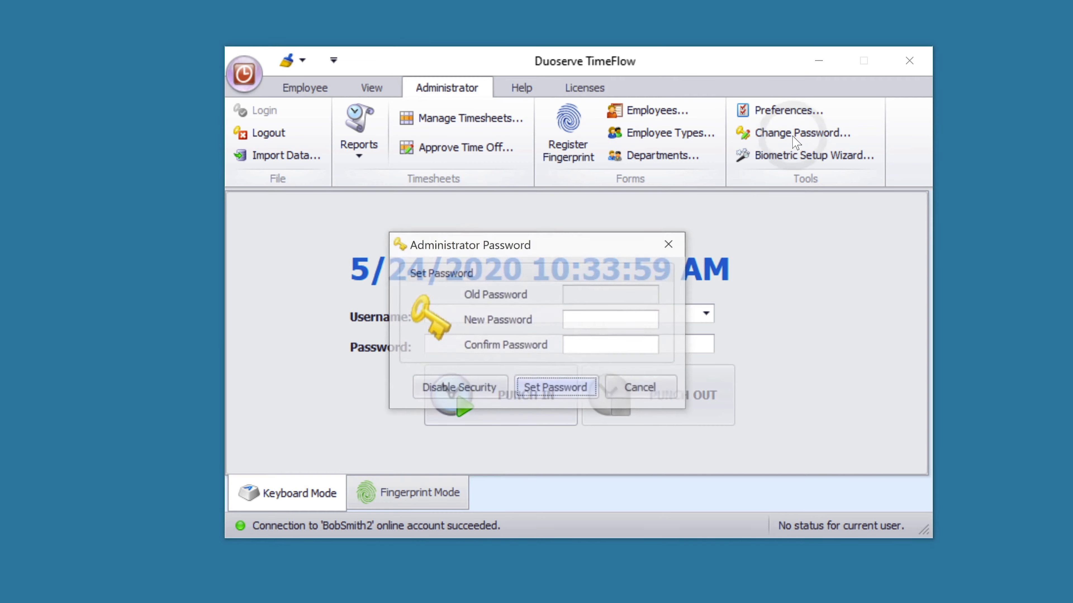
left_click(614, 320)
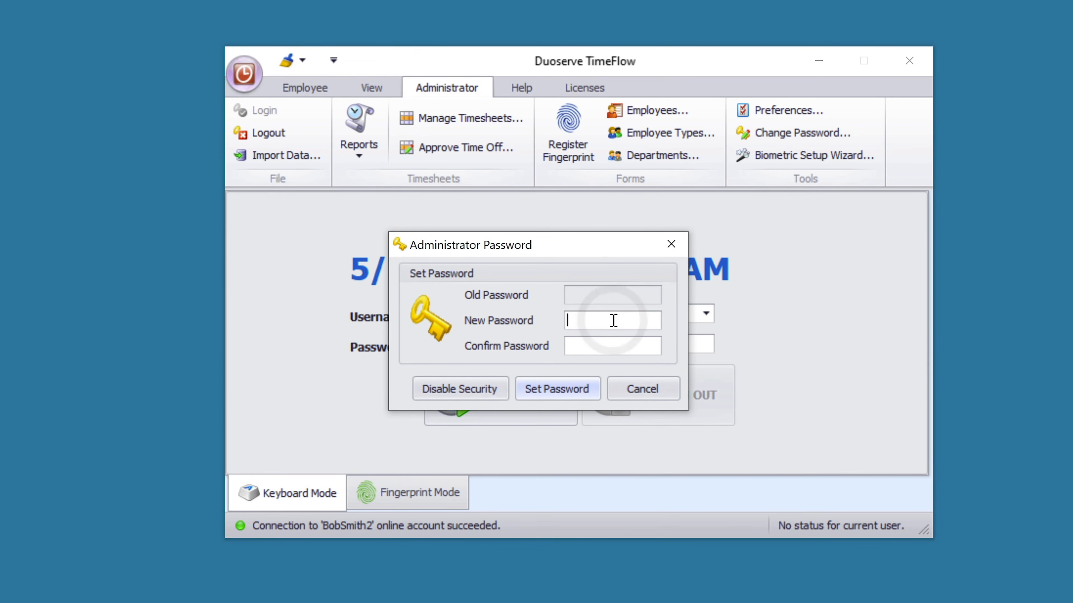
type("******")
key("Tab")
type("******")
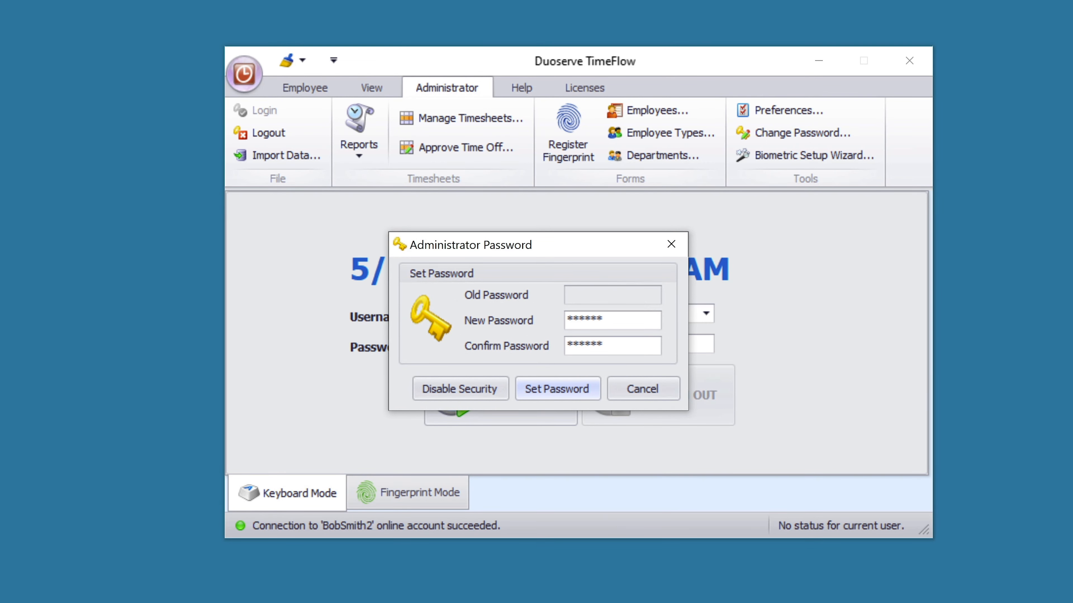
left_click(587, 388)
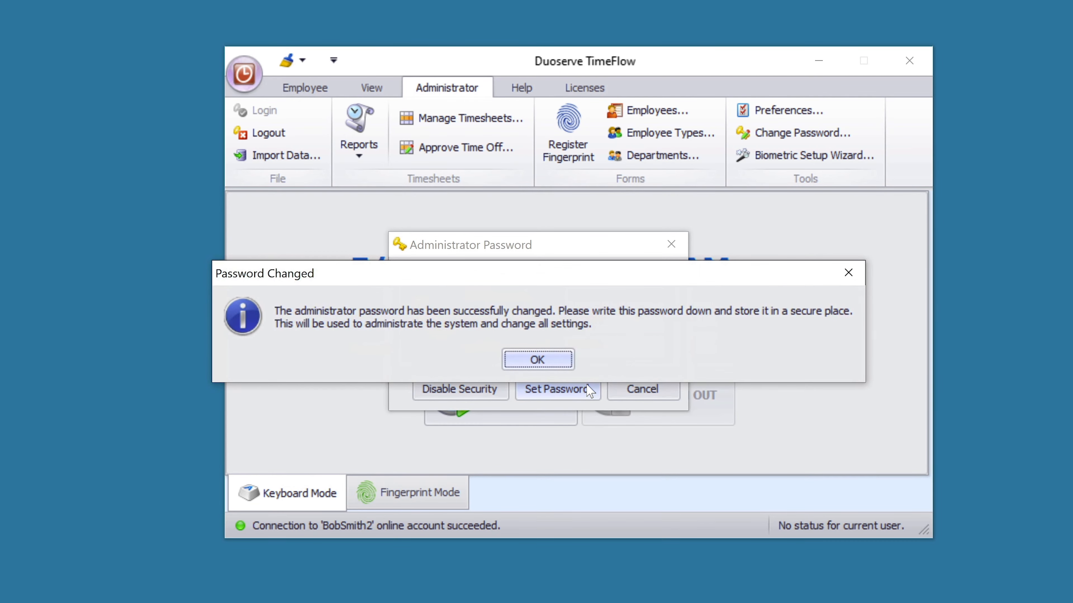
left_click(559, 351)
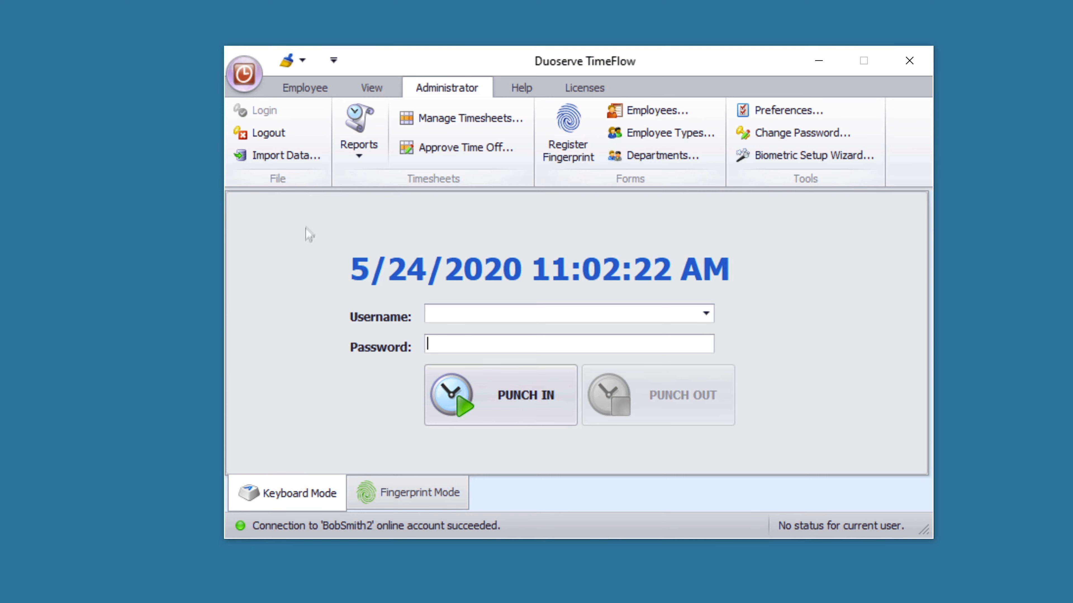
left_click(306, 89)
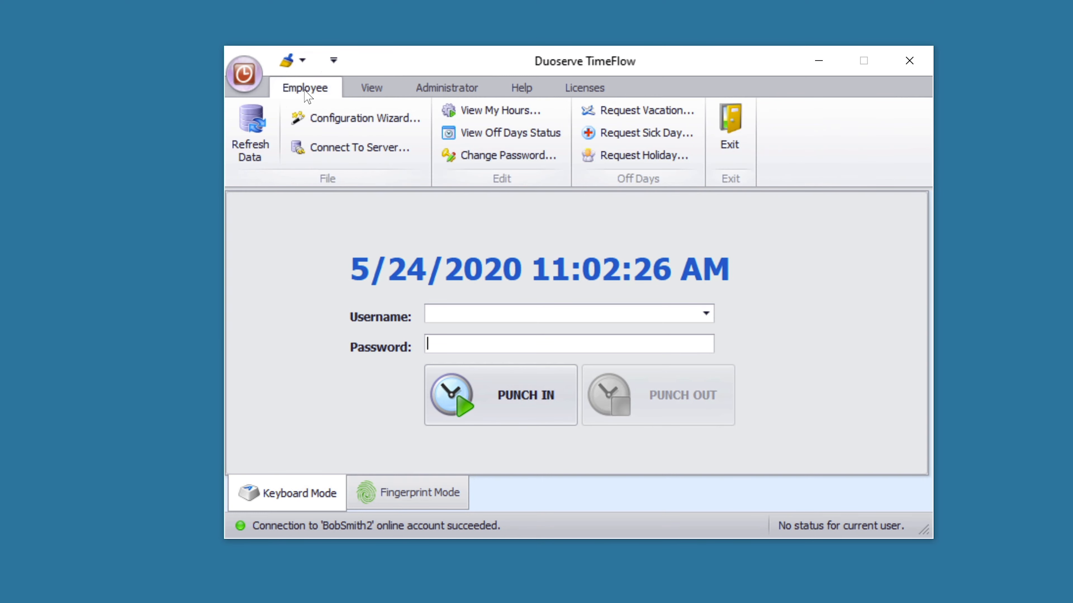
left_click(453, 96)
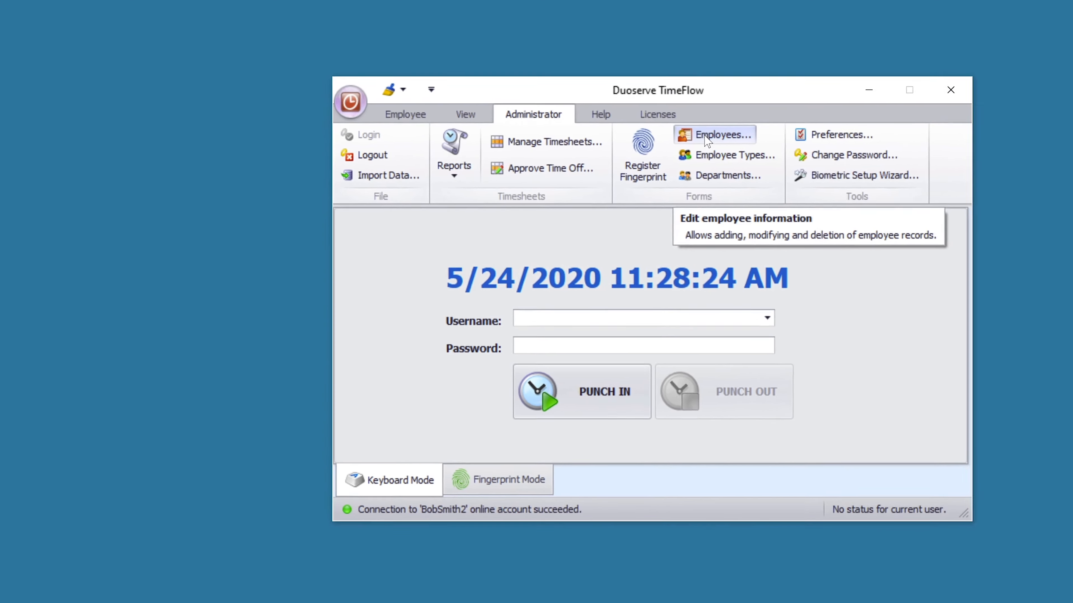
- Create a new employee record with the first name, last name, username and password filled in
left_click(647, 149)
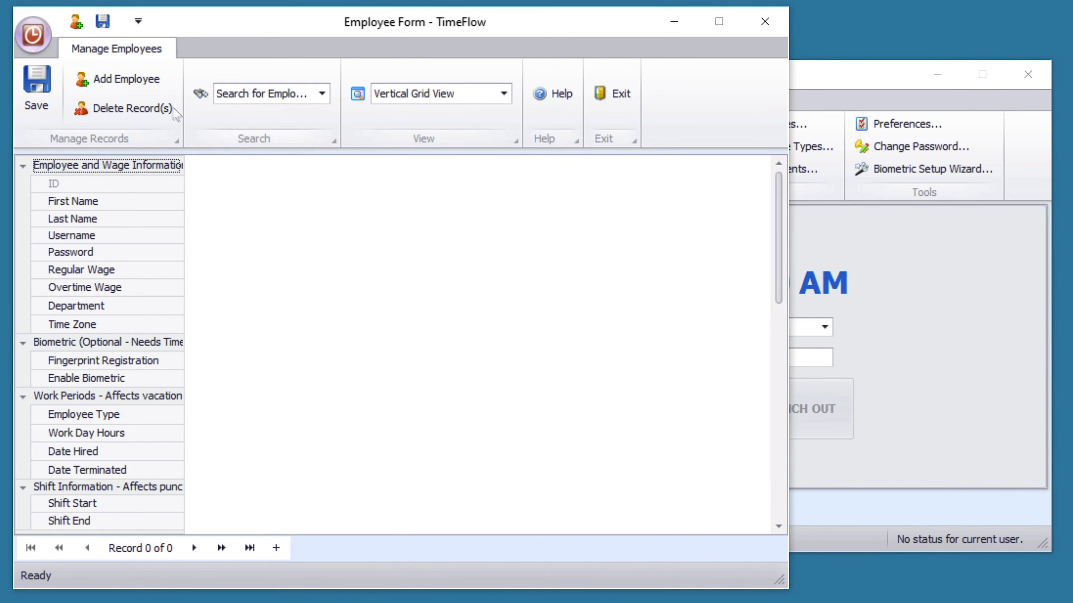
left_click(137, 85)
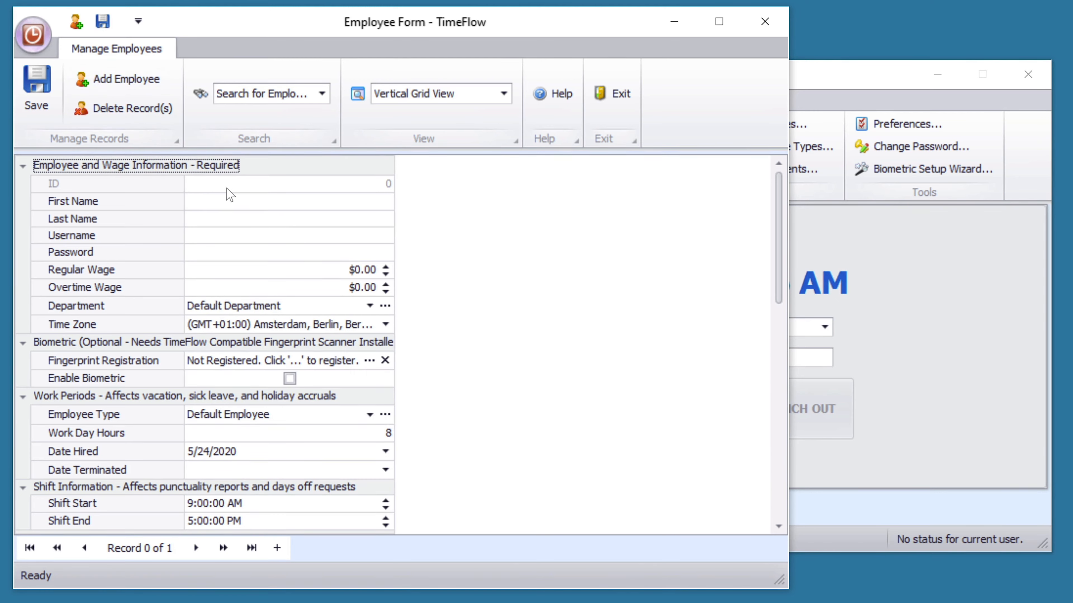
left_click(225, 201)
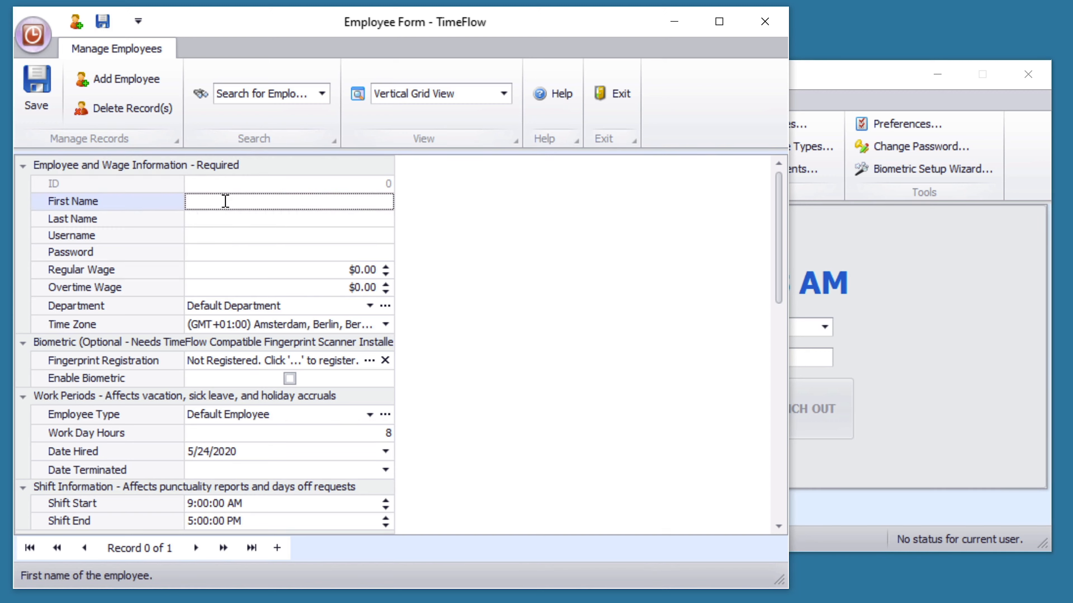
type("John")
key("Tab")
type("Smith")
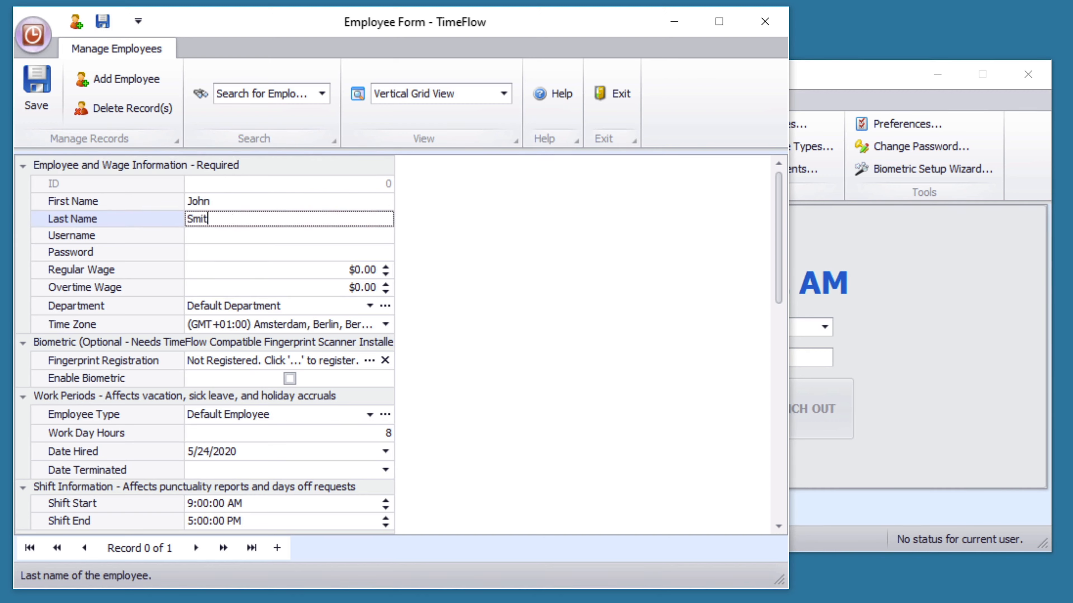
key("Tab")
type("Jsmith")
key("Tab")
type("abc123")
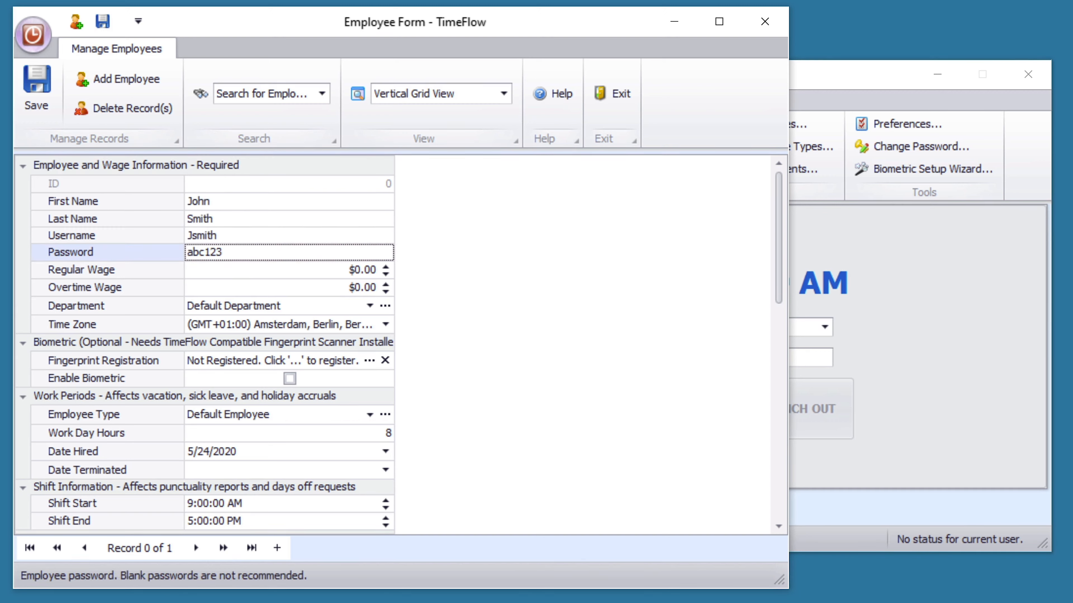
- Save the employee as ID 1000, verify it in the lookup list, and close the employee form
left_click(52, 103)
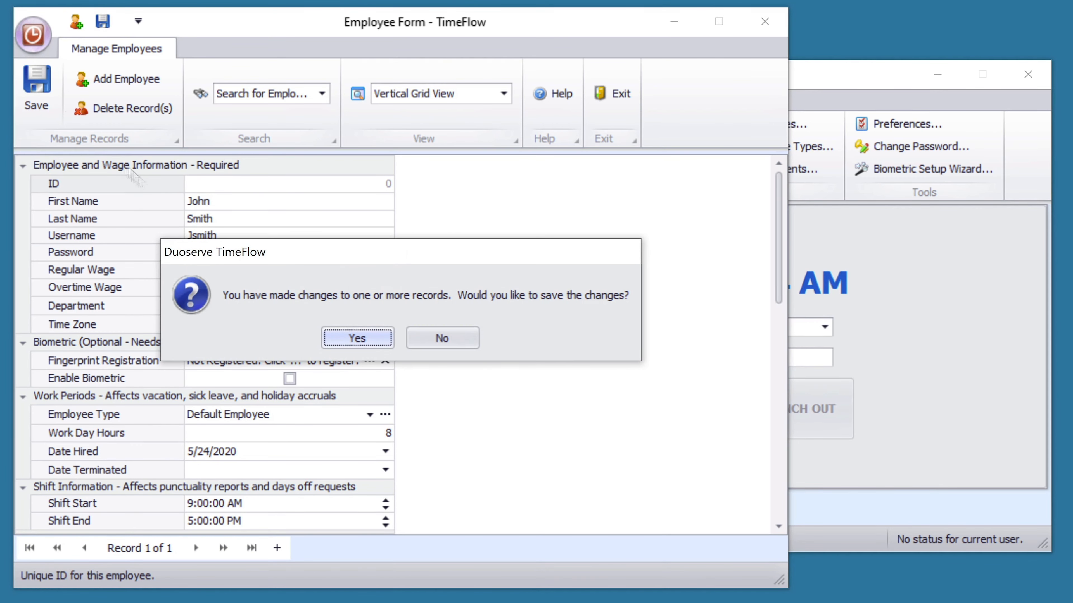
left_click(379, 342)
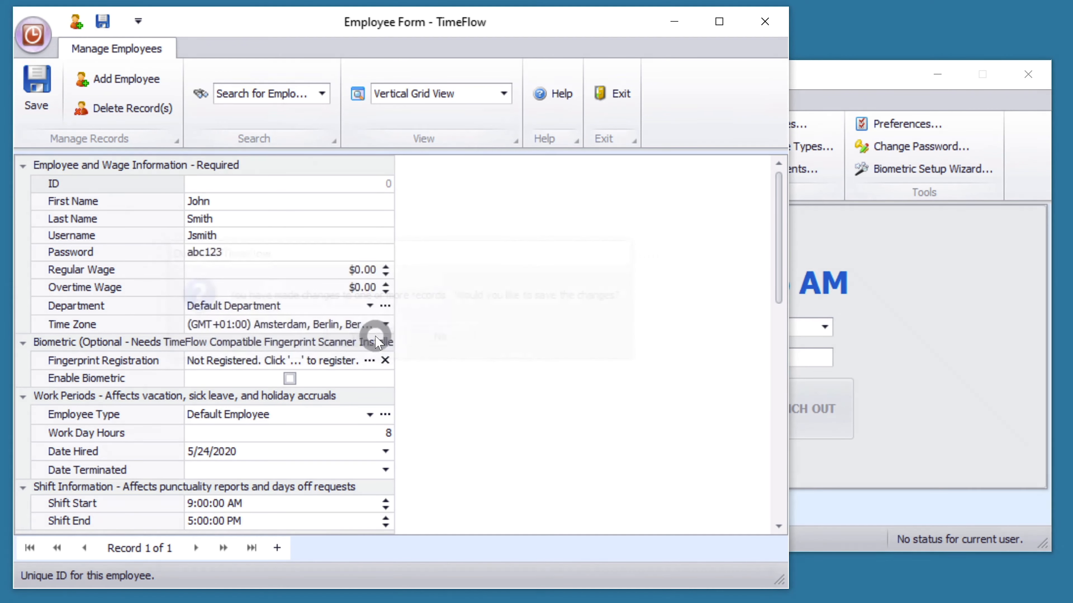
left_click(323, 97)
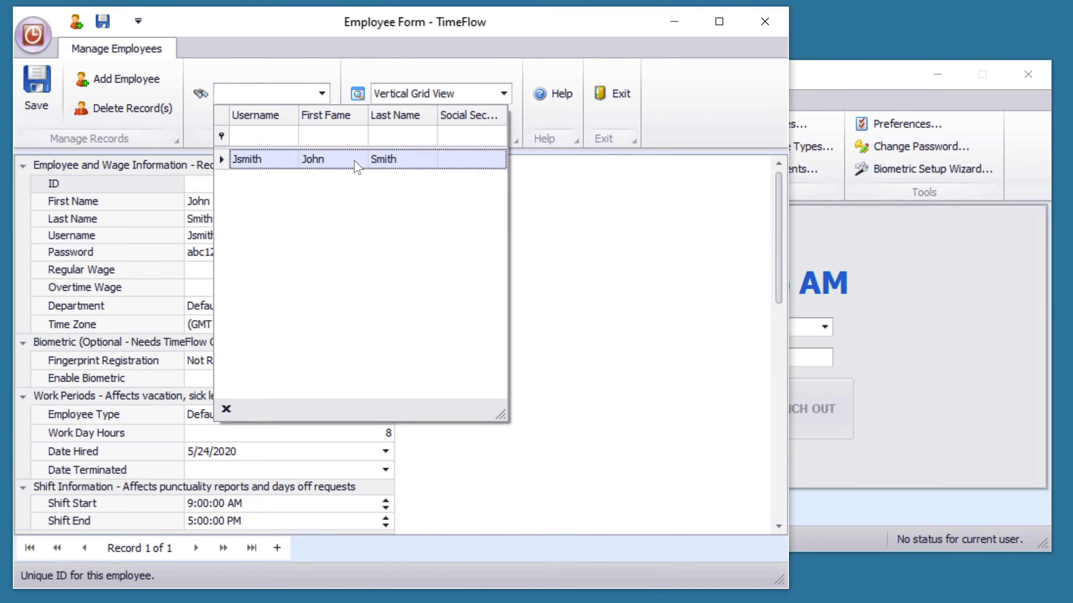
left_click(548, 271)
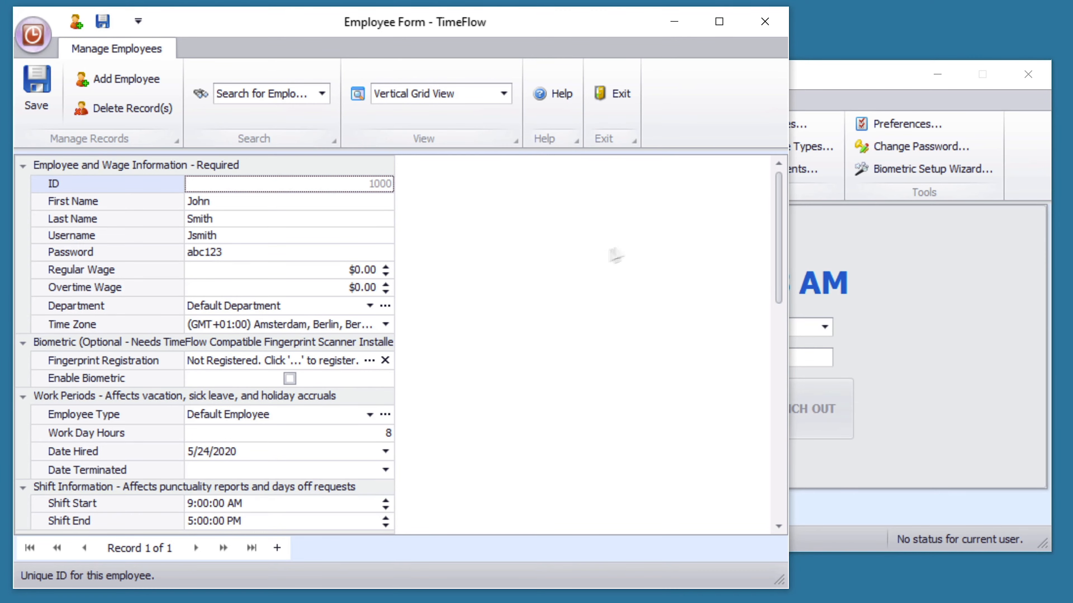
left_click(765, 21)
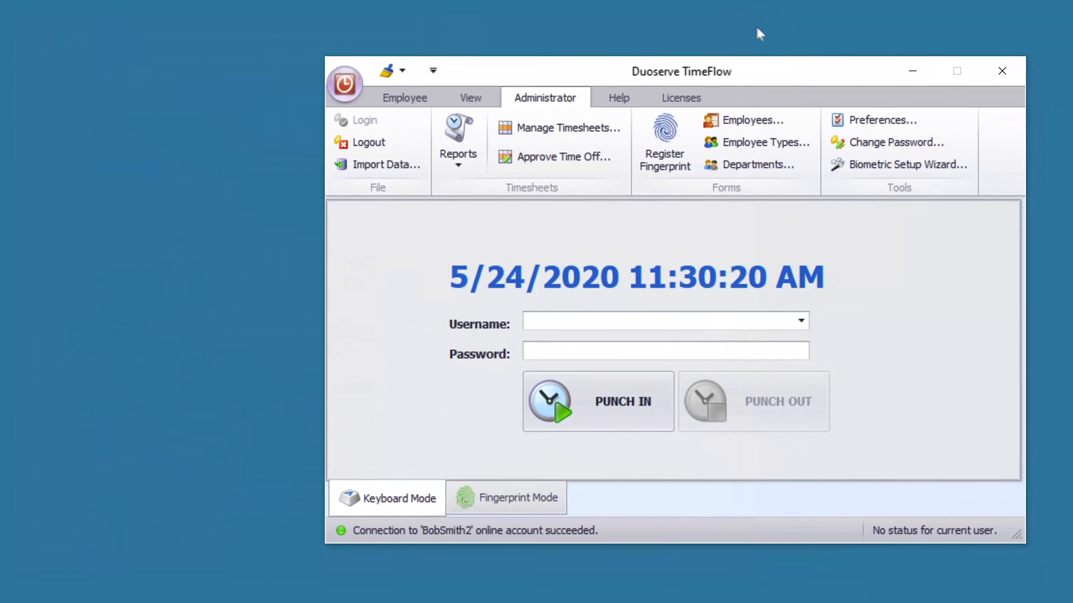
- Open the payroll Preferences for all employees to review the settings
left_click(855, 119)
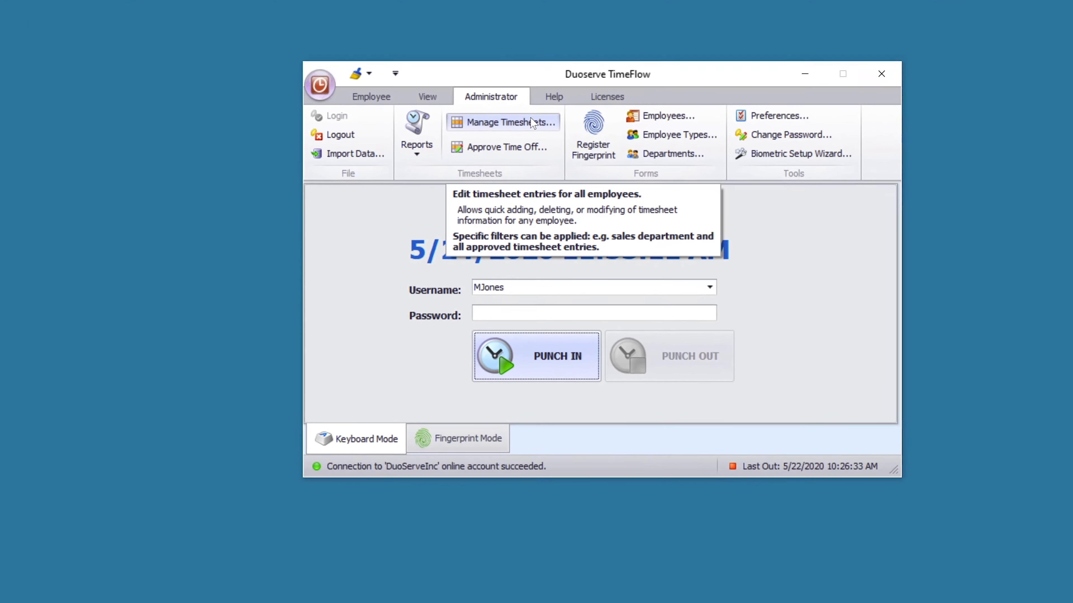
- Open Manage Timesheets and expand employee 1200's Work entries
left_click(548, 95)
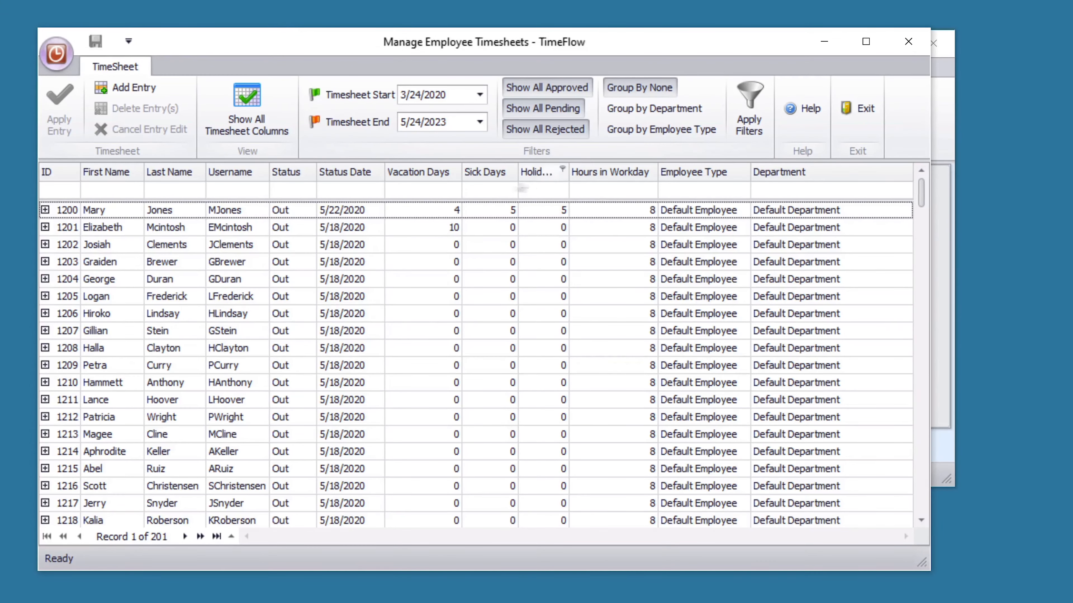
left_click(45, 210)
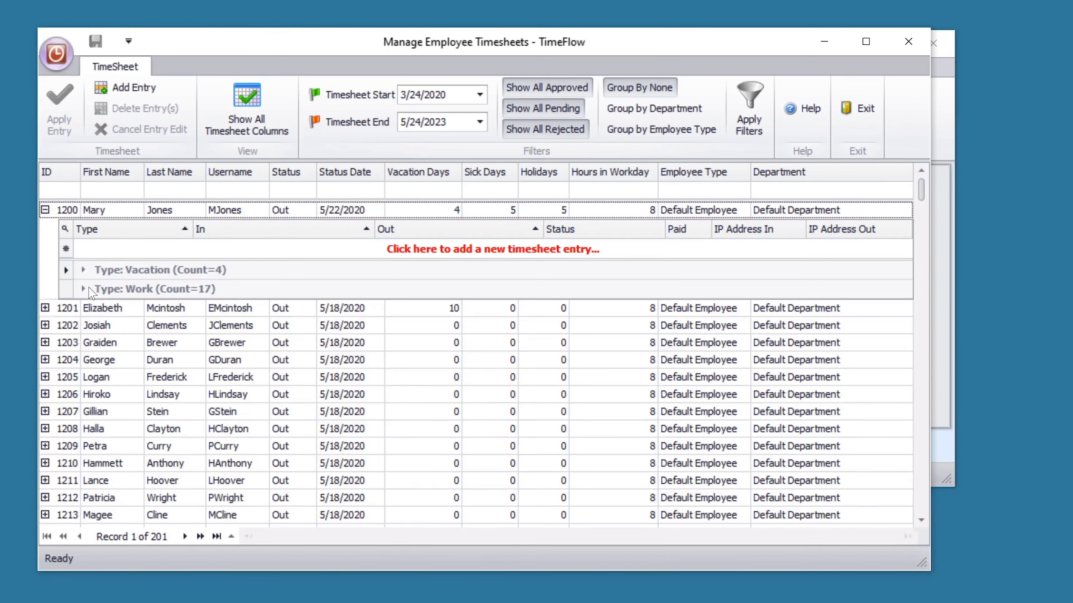
left_click(89, 289)
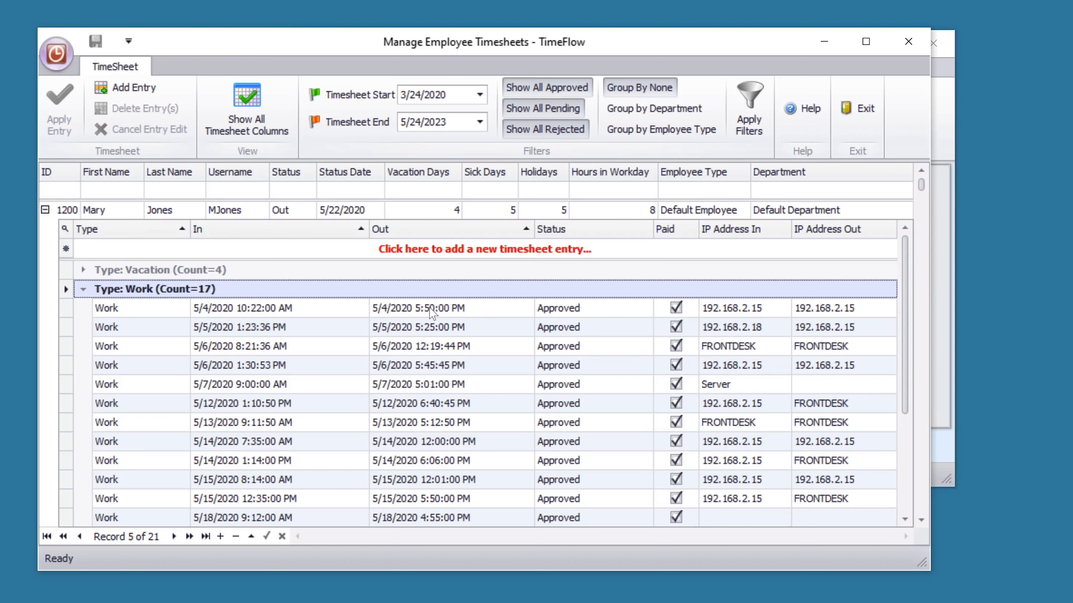
- Change the first Work entry's clock-out minutes to 55 and start a new entry
left_click(430, 309)
type("55")
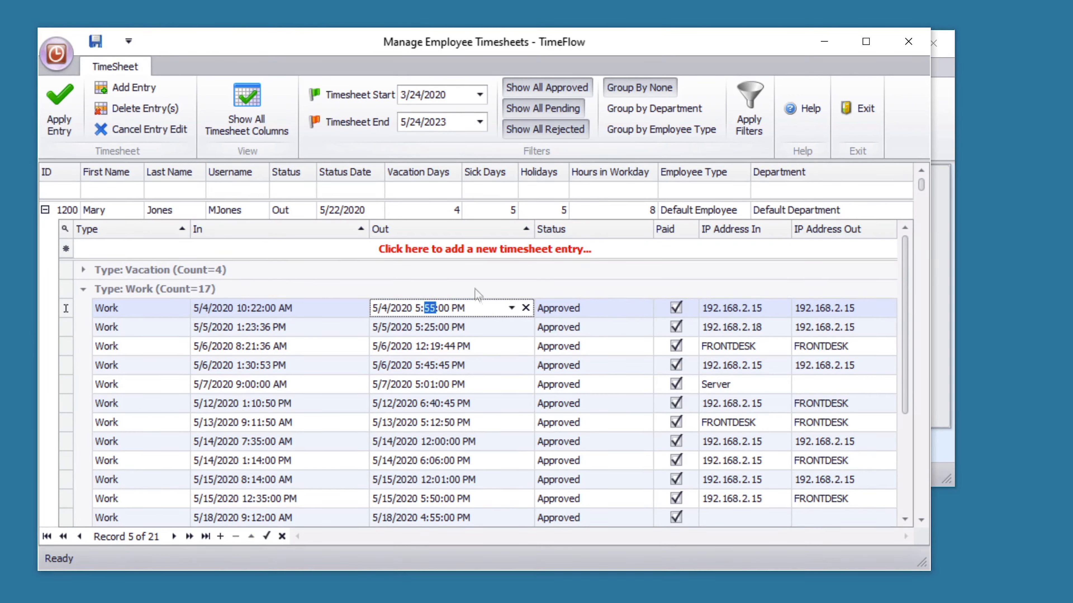
left_click(463, 249)
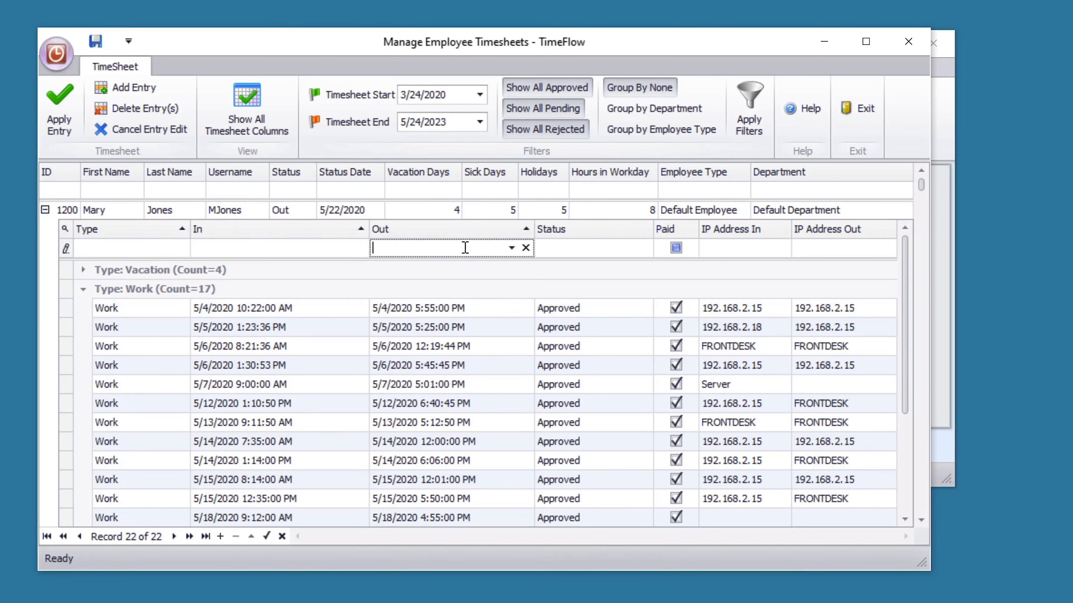
- Make the new entry a Work entry clocking in on 5/27/2020 at 9 AM
left_click(146, 250)
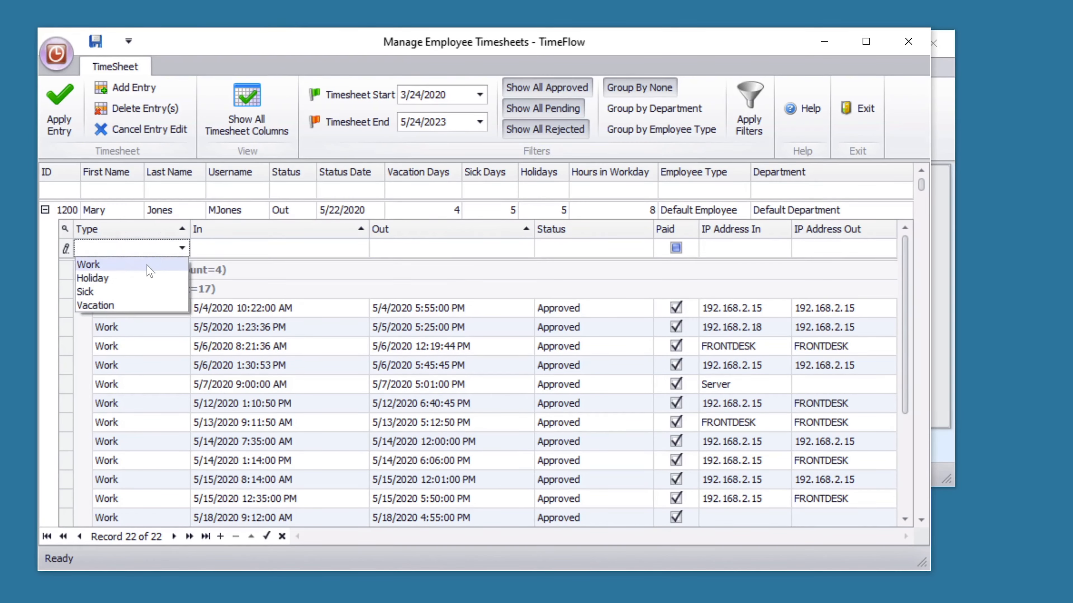
left_click(149, 268)
left_click(320, 250)
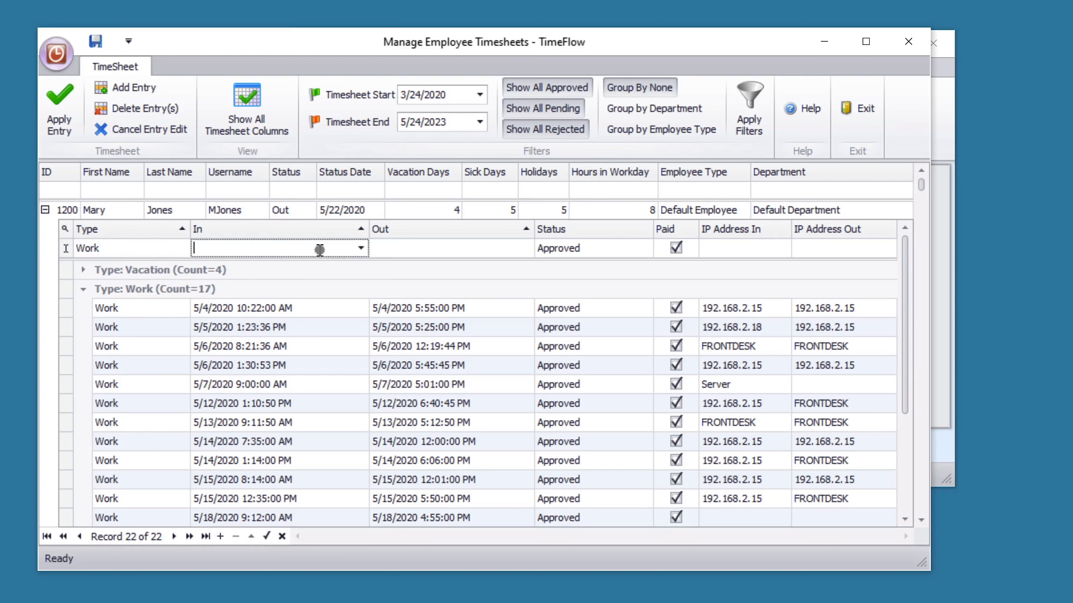
left_click(361, 249)
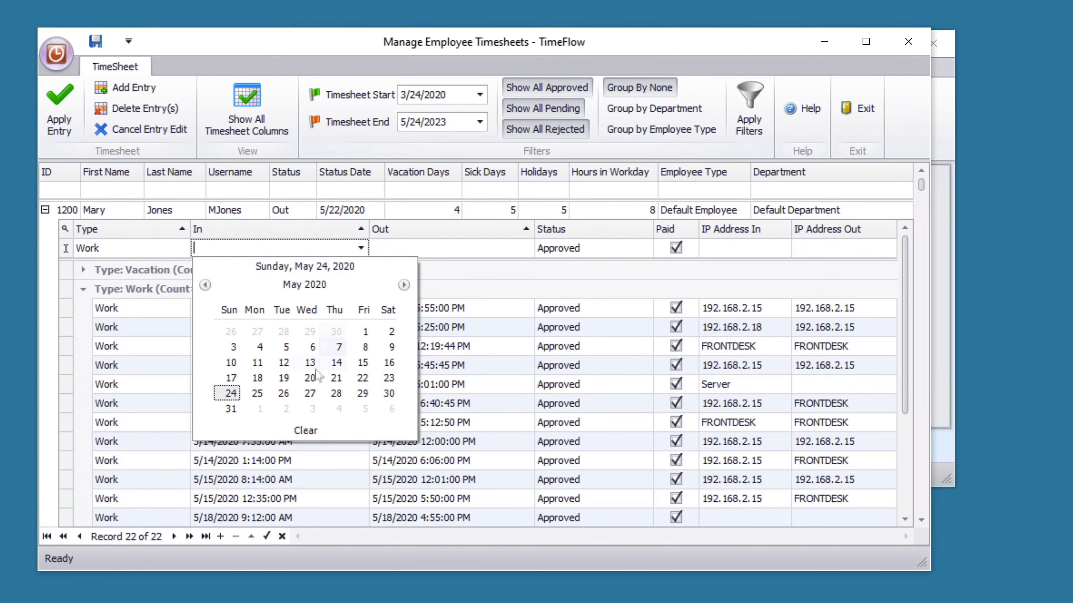
left_click(310, 394)
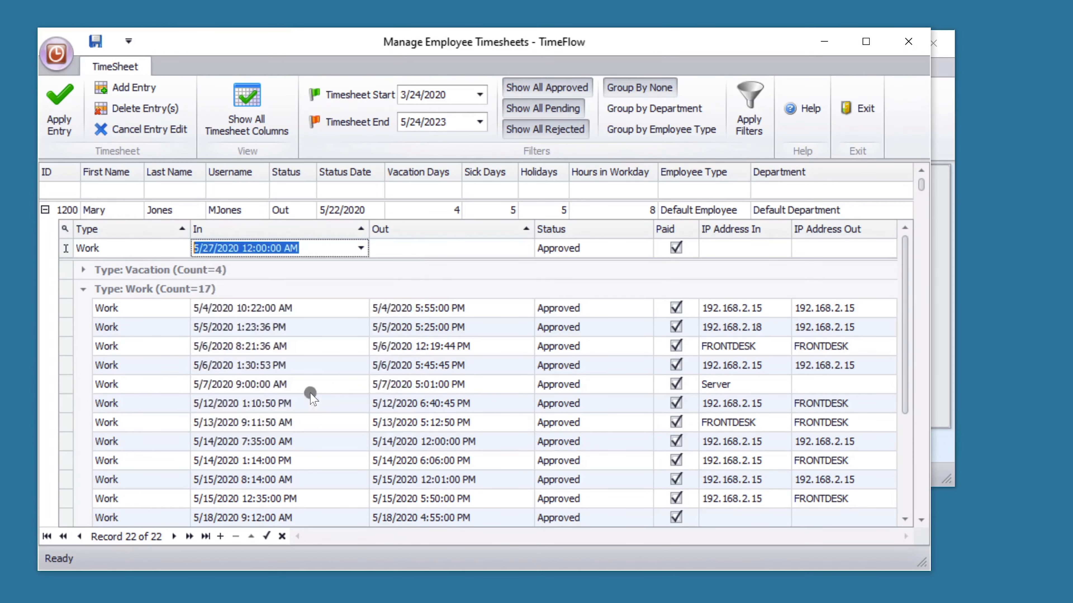
left_click(249, 248)
type("9")
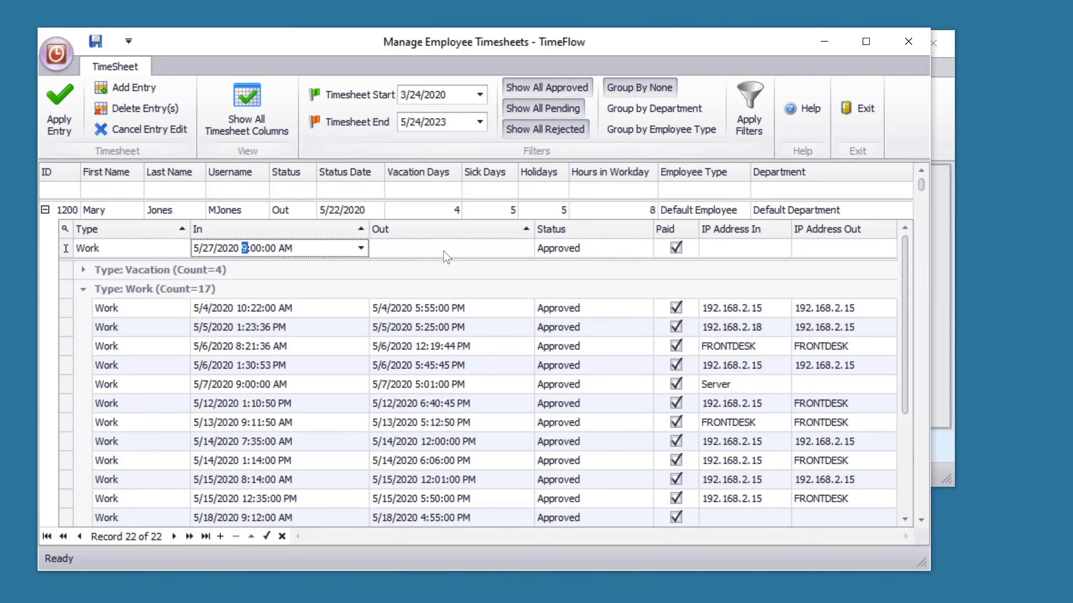
- Set the new entry's clock-out to 5:00 PM on 5/27/2020
left_click(444, 253)
left_click(510, 248)
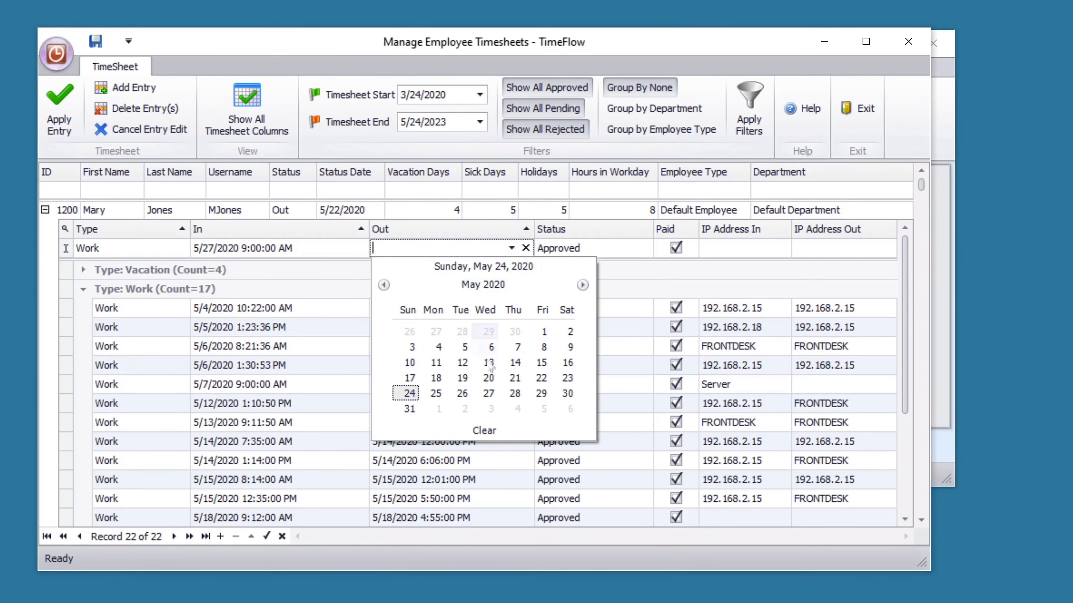
left_click(489, 393)
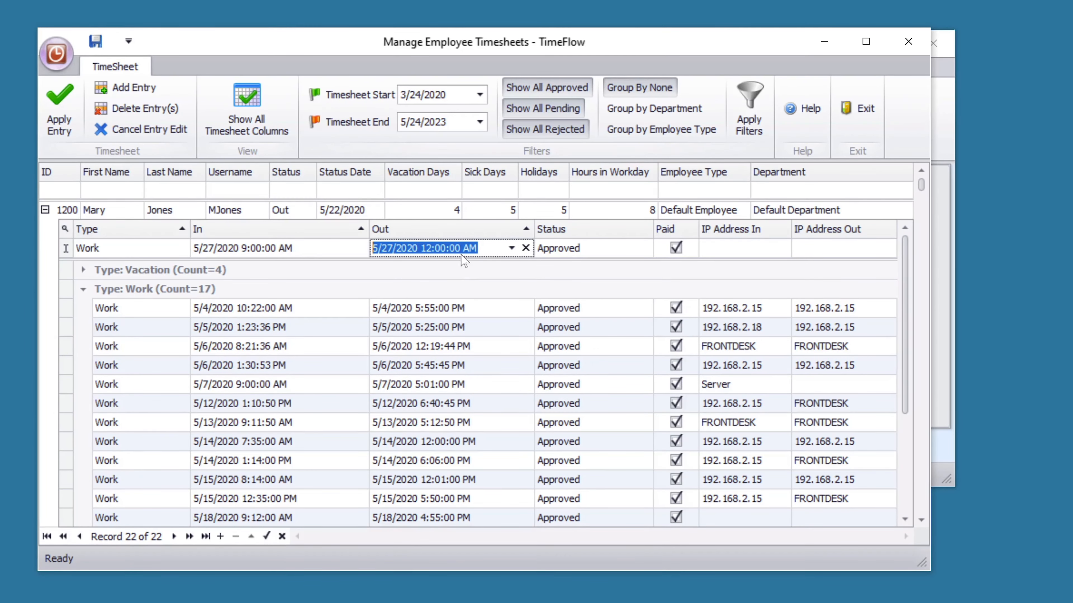
left_click(425, 249)
type("5")
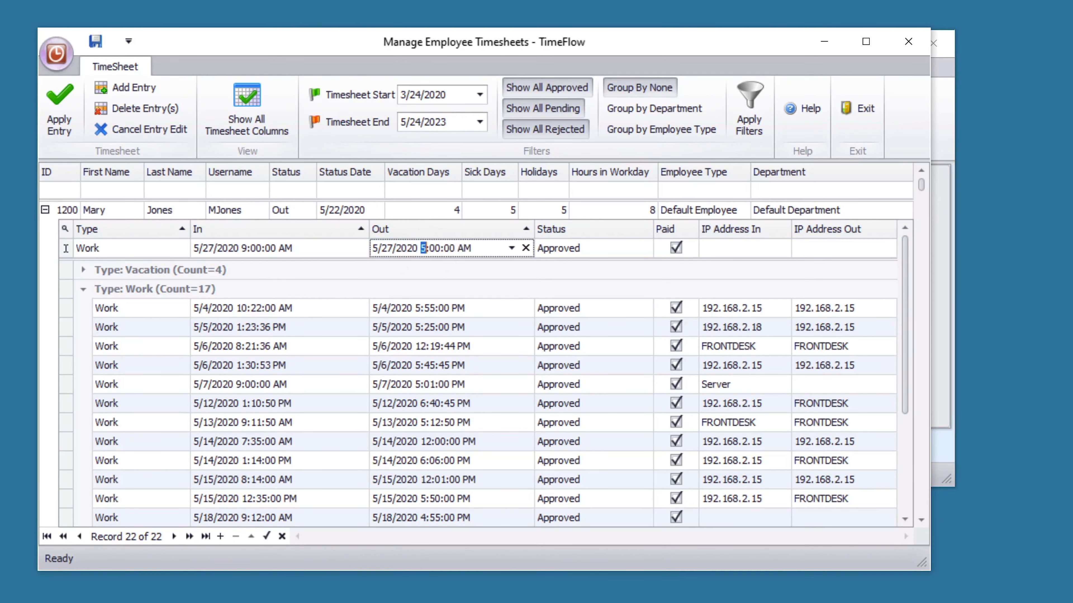
left_click(465, 249)
type("p")
- Delete the 5/6/2020 1:30:53 PM entry, close the timesheet manager, and show the Reports list
left_click(68, 367)
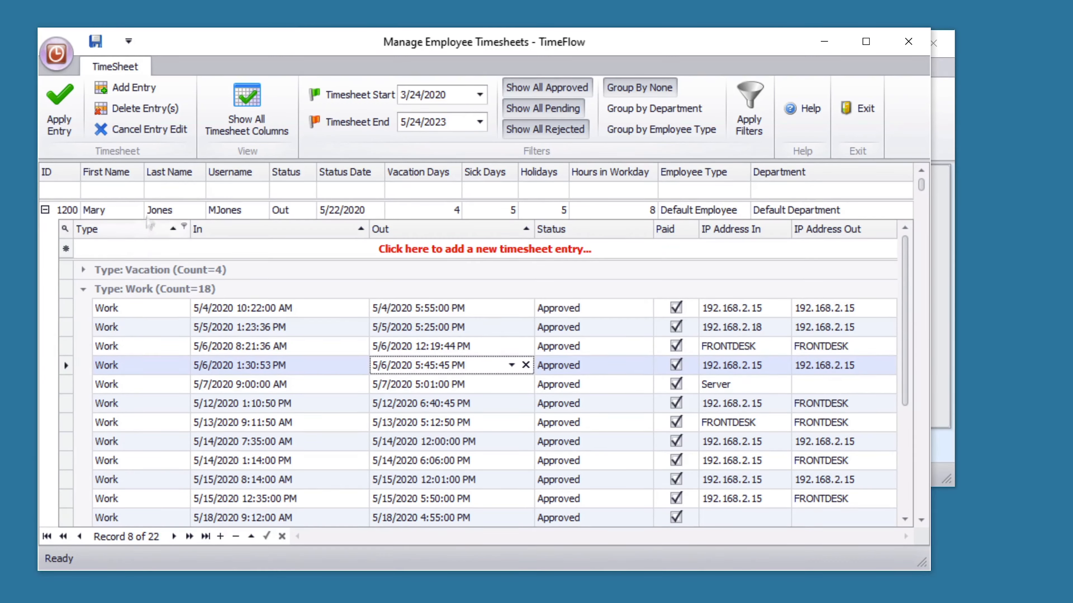
left_click(177, 119)
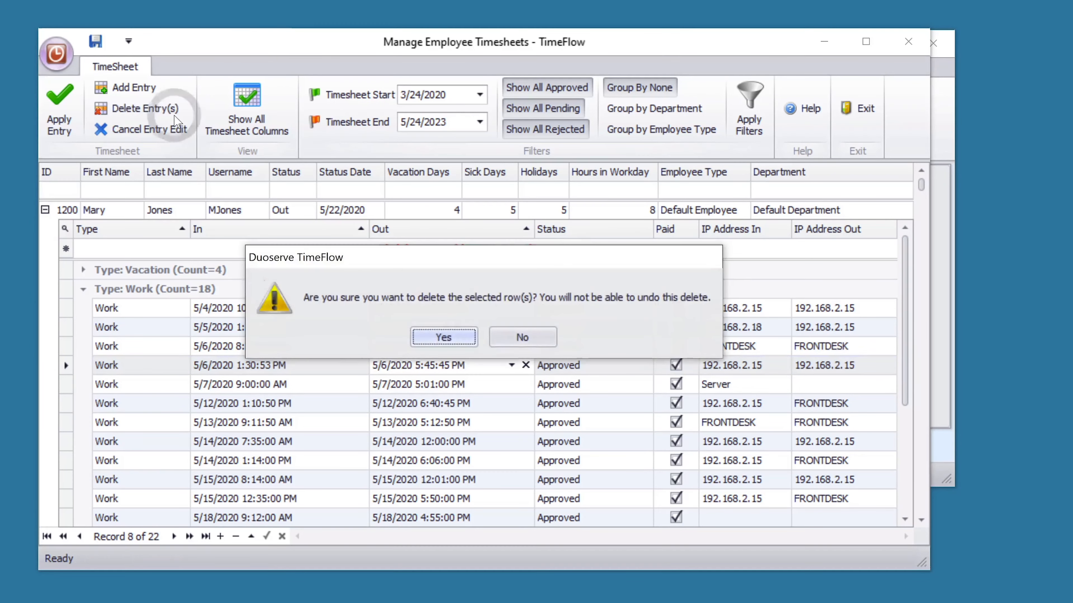
left_click(463, 338)
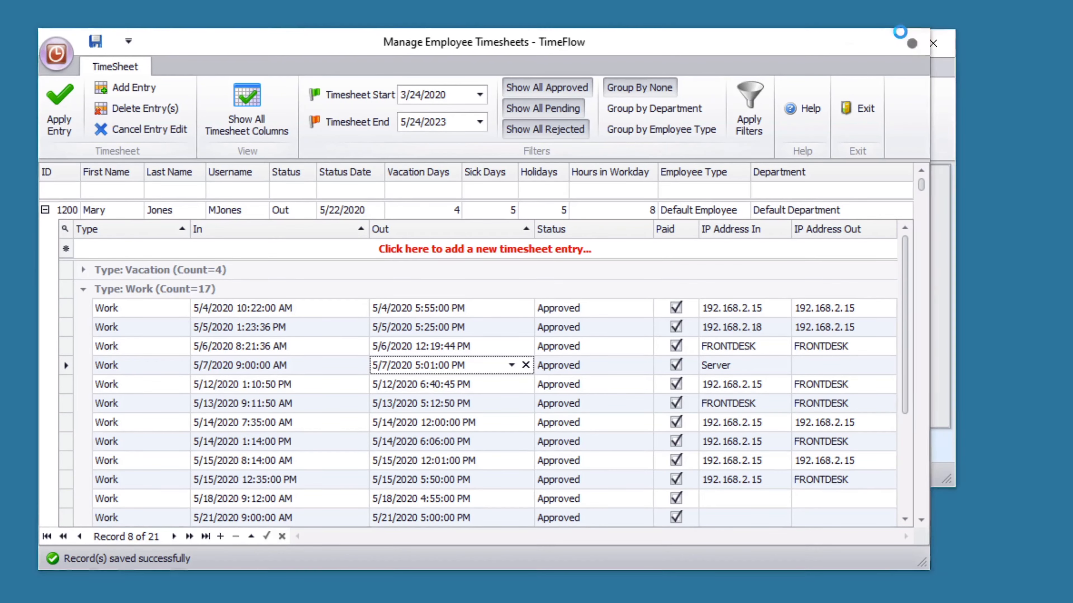
left_click(910, 43)
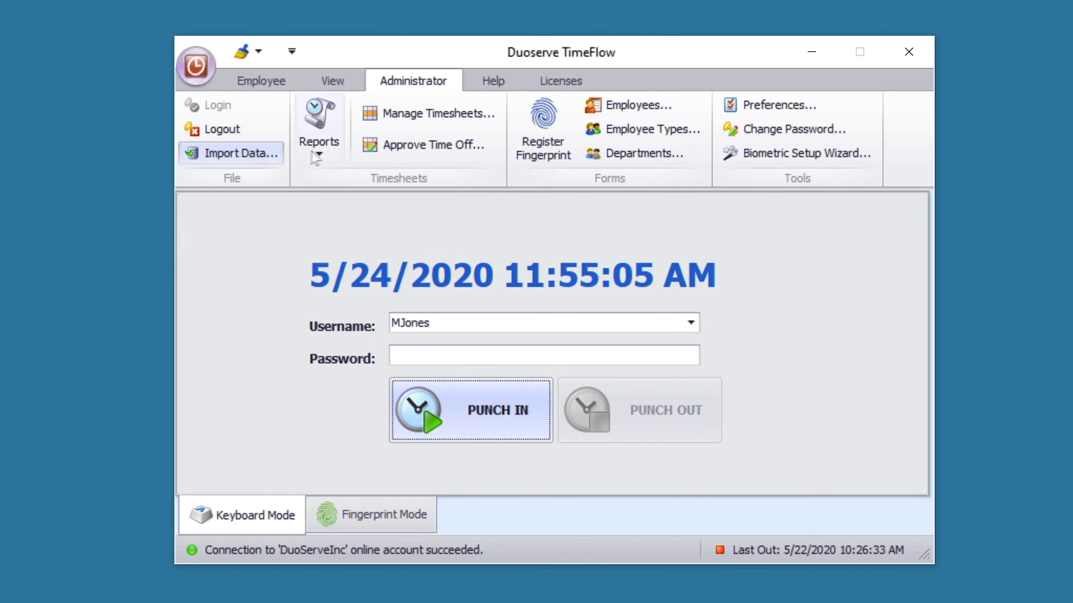
left_click(336, 157)
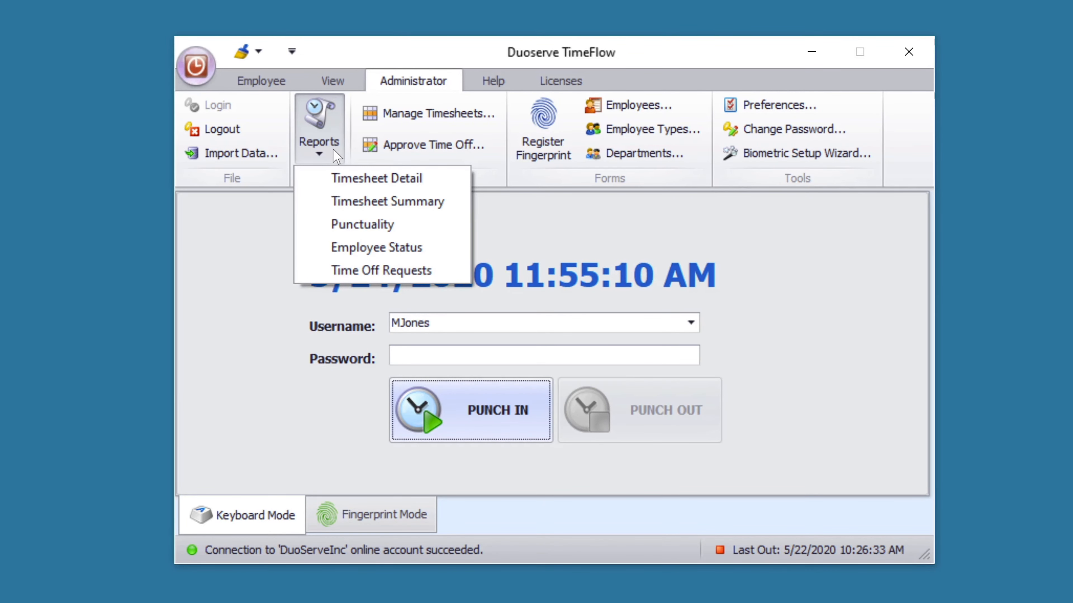
- Choose Timesheet Detail from the Reports list to open Generate Reports
left_click(320, 178)
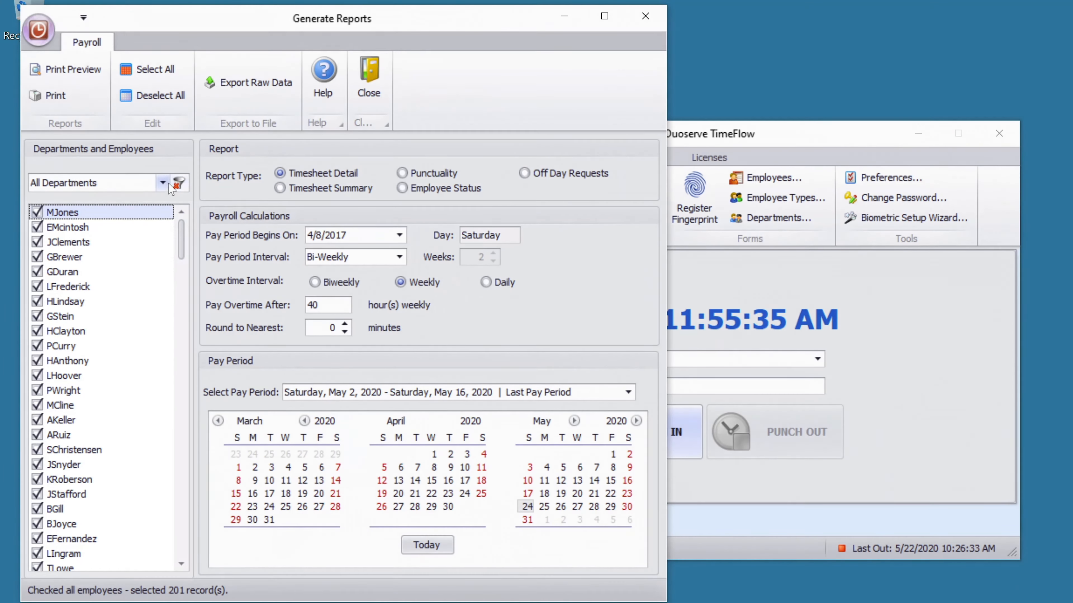
- Try the department filter and select/deselect-all controls, ending with every employee unchecked
left_click(170, 186)
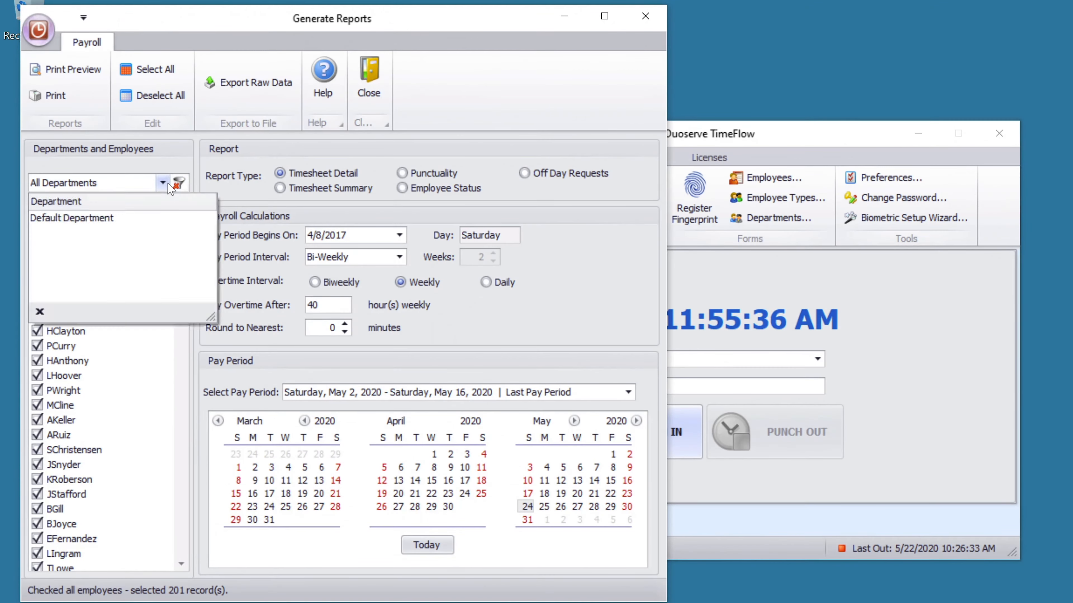
left_click(171, 186)
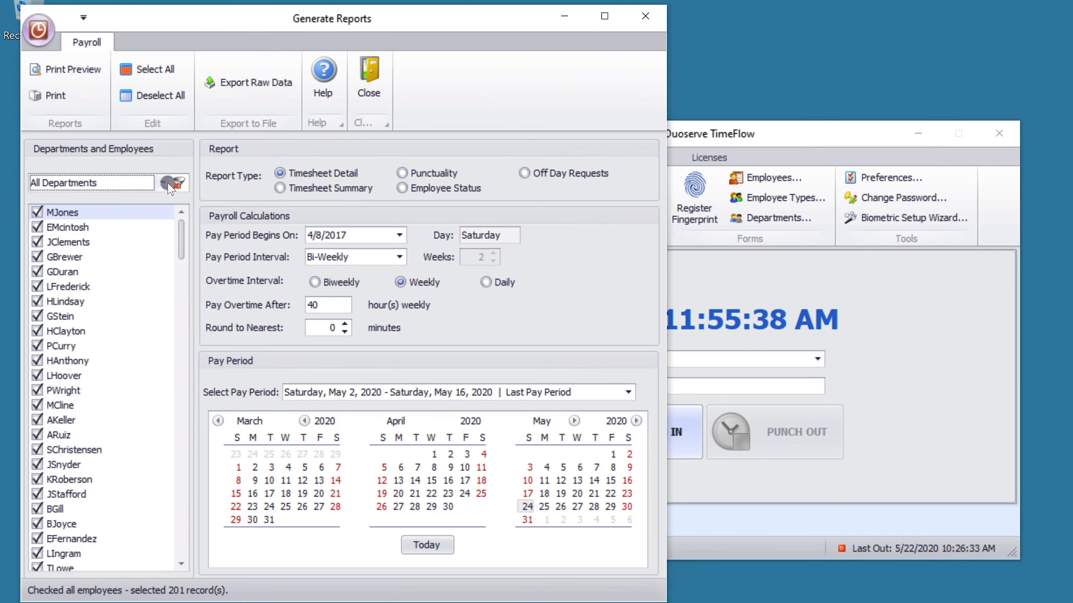
left_click(40, 216)
left_click(39, 217)
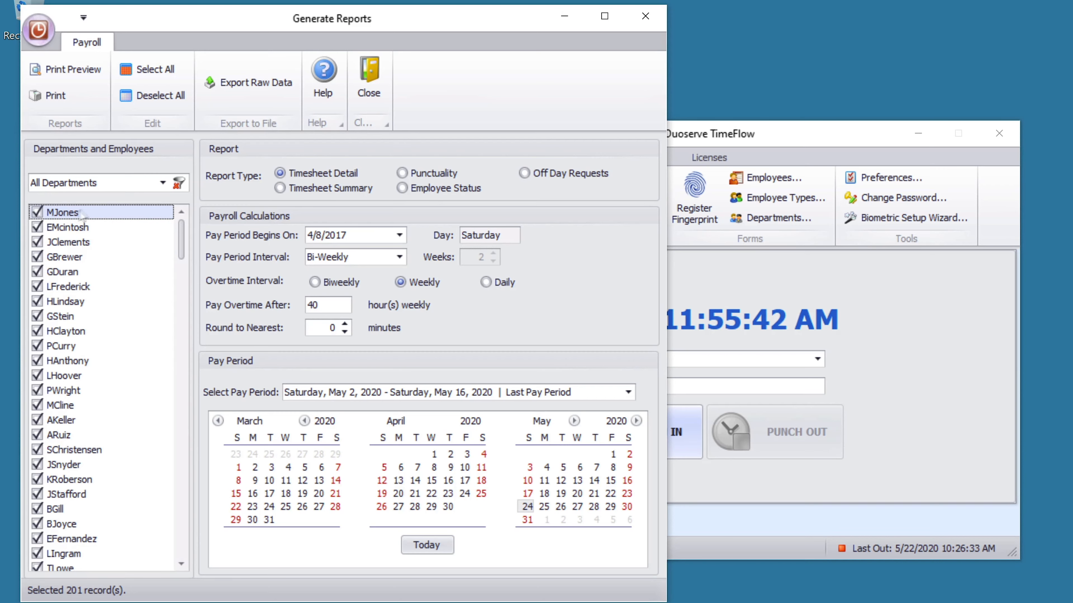
left_click(180, 104)
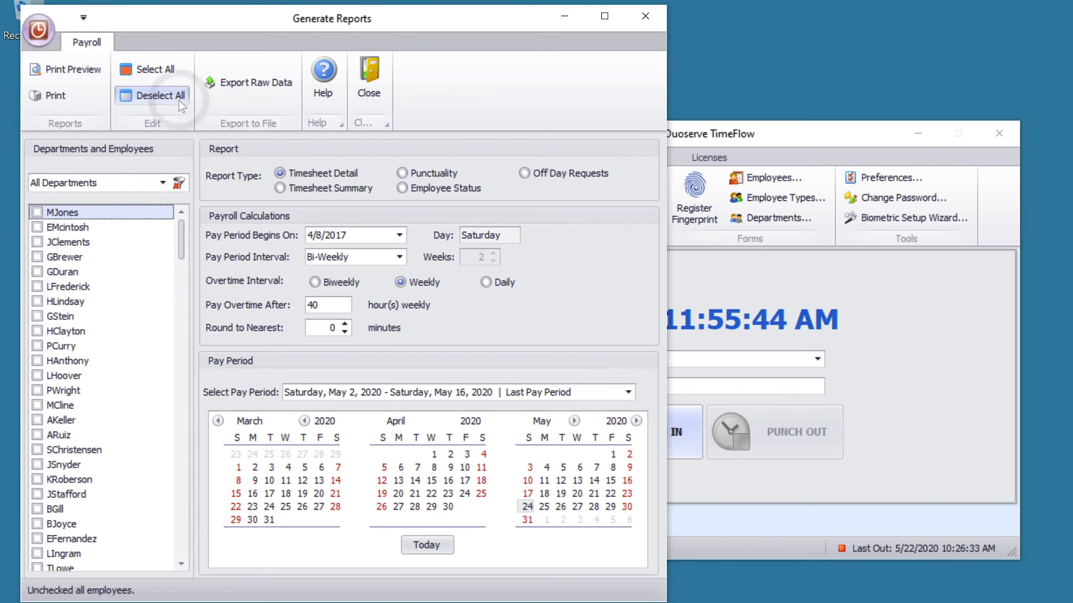
left_click(174, 78)
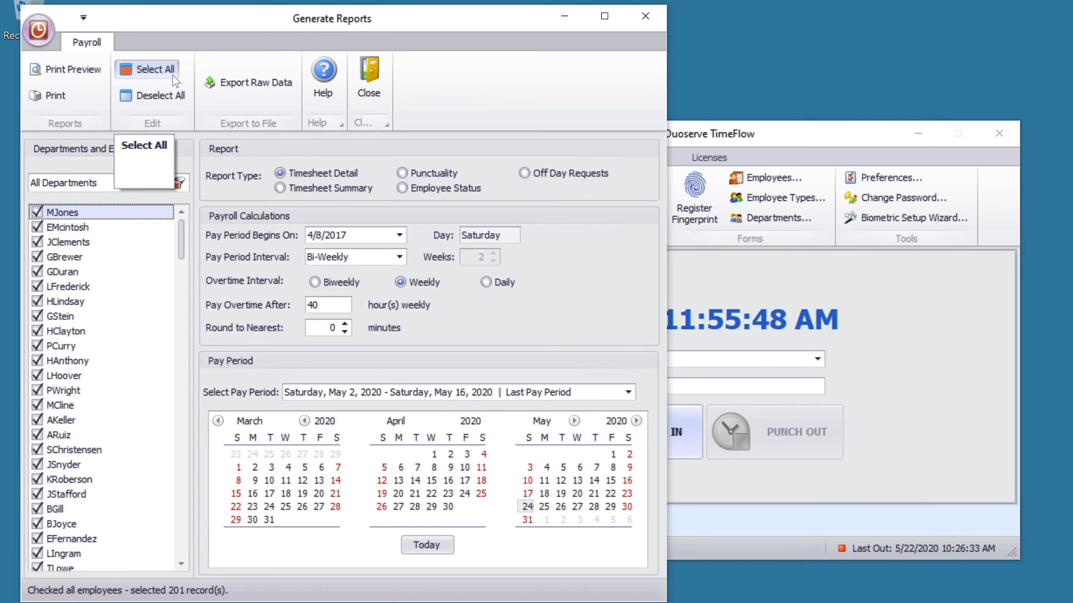
left_click(174, 98)
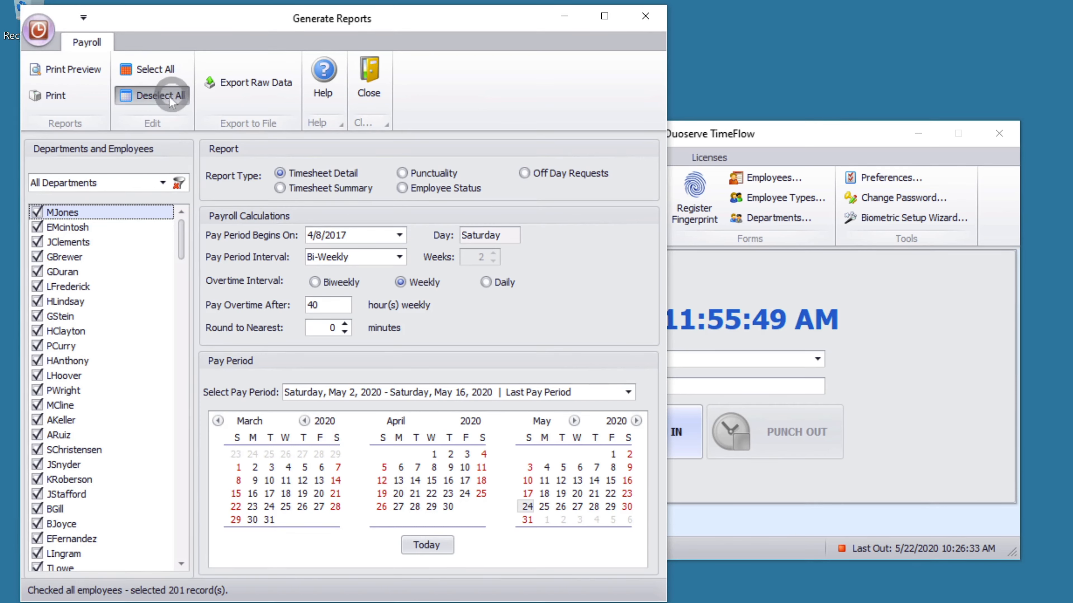
- Check only the first three employees and preview the Timesheet Detail report
left_click(39, 213)
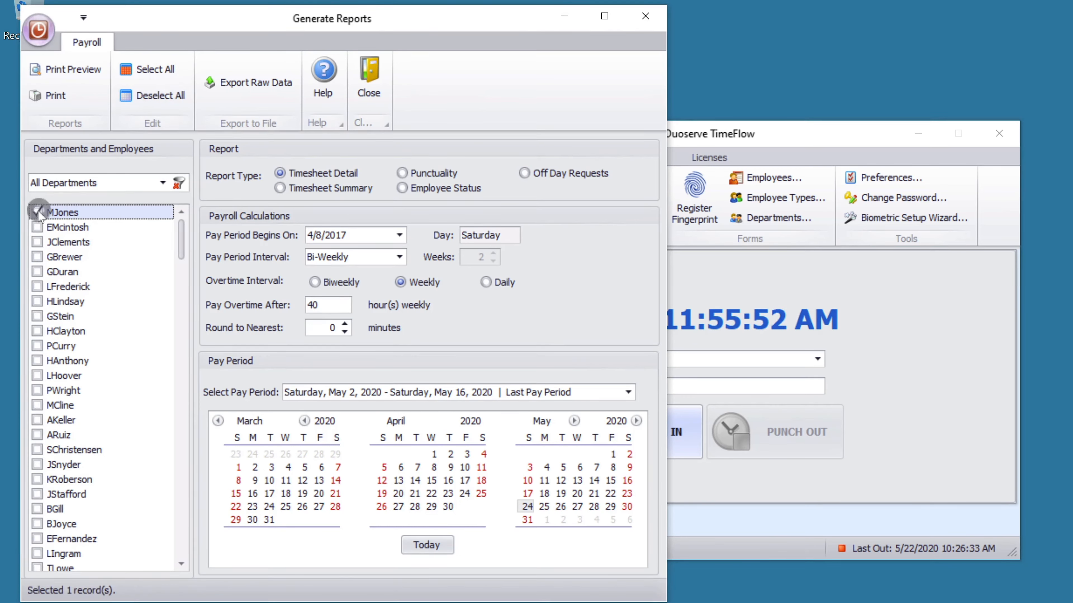
left_click(38, 227)
left_click(38, 242)
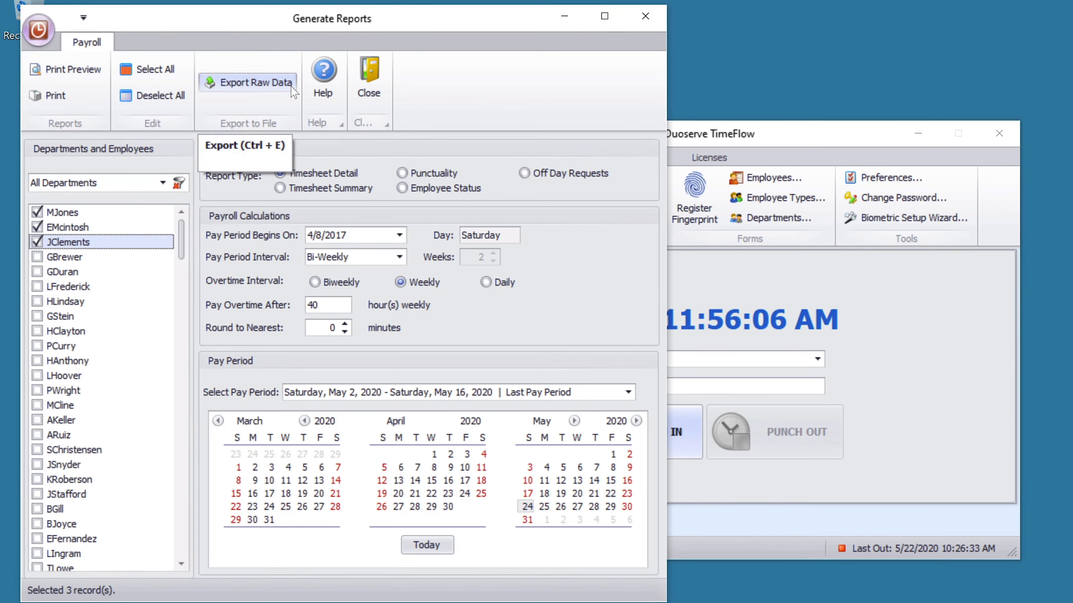
left_click(95, 80)
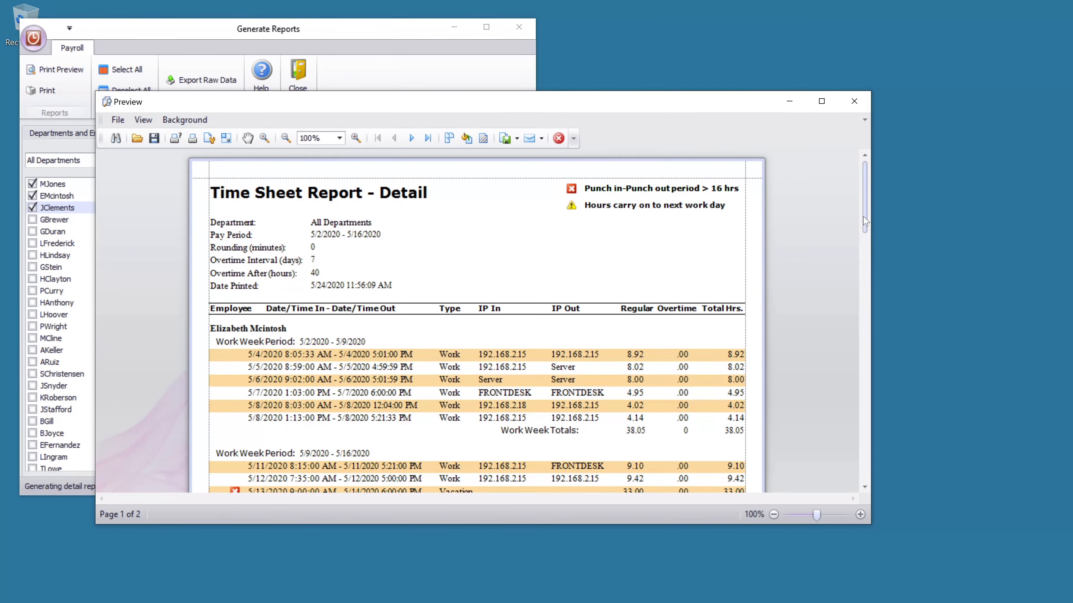
- Scroll through the Timesheet Detail preview, look at its export options, and close it
left_click_drag(863, 216, 870, 304)
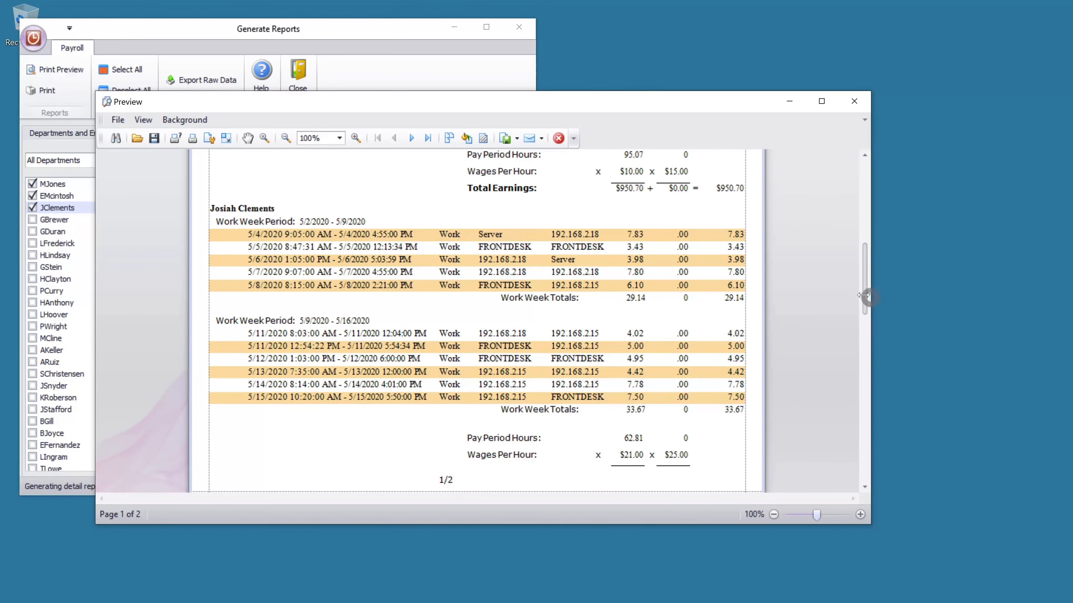
left_click(117, 120)
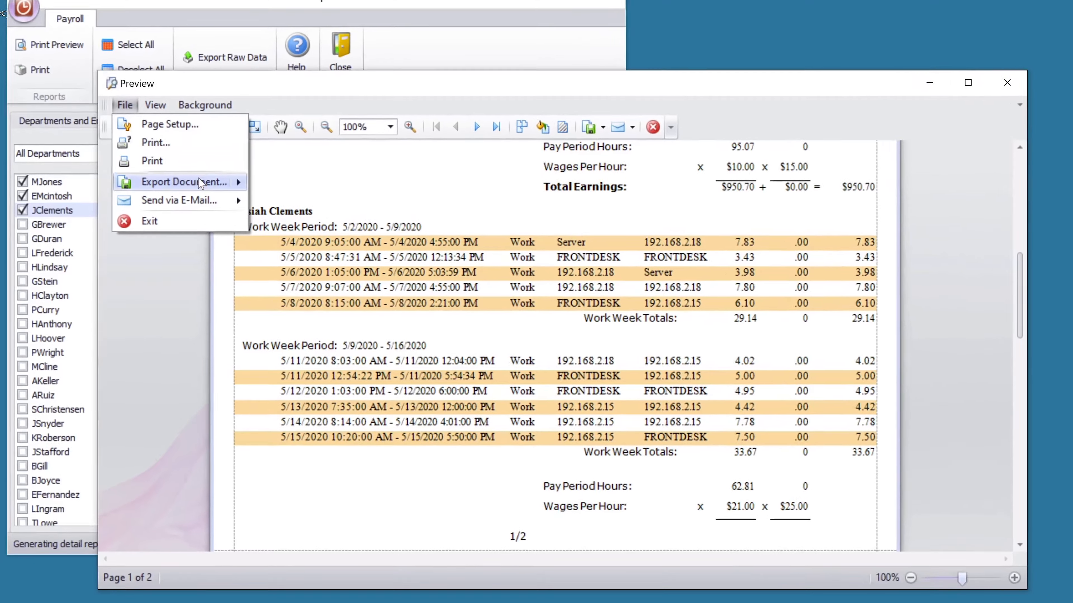
mouse_move(198, 181)
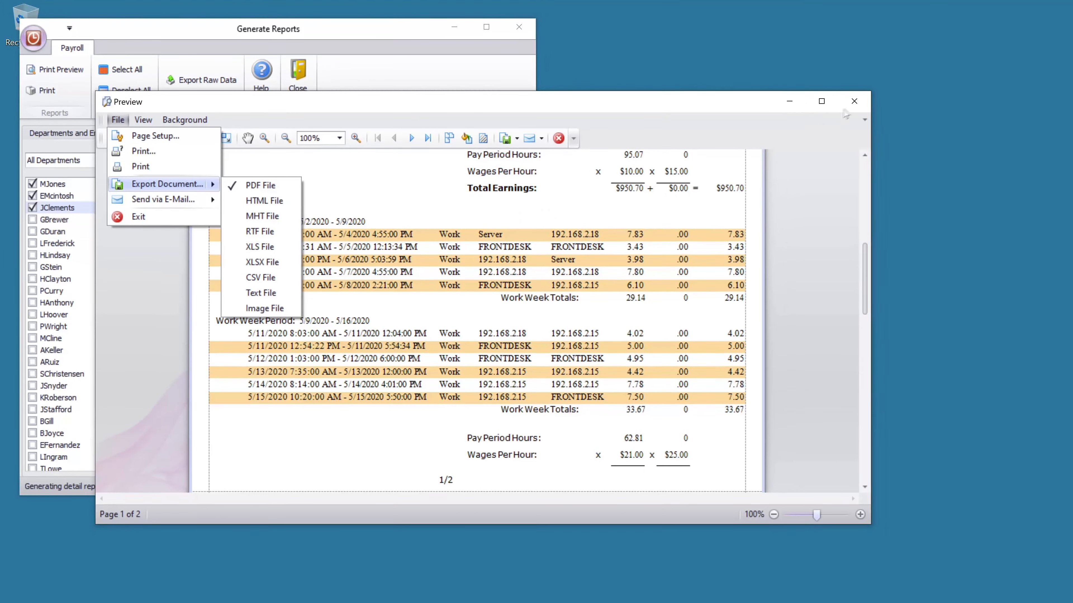
left_click(850, 110)
left_click(851, 108)
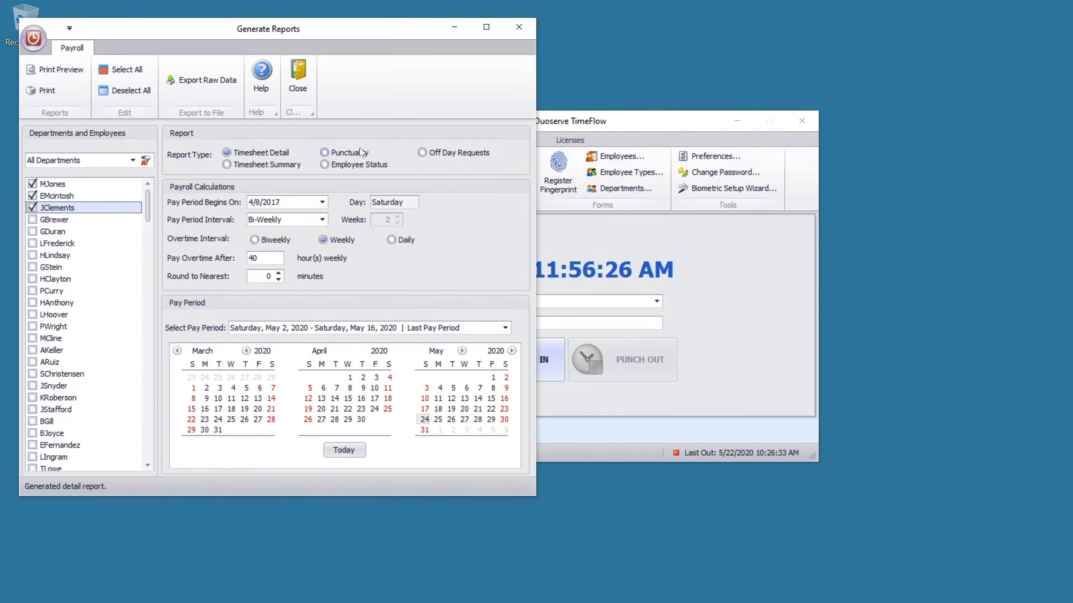
- Switch the report type to Punctuality, preview and scroll it, then close the preview
left_click(354, 153)
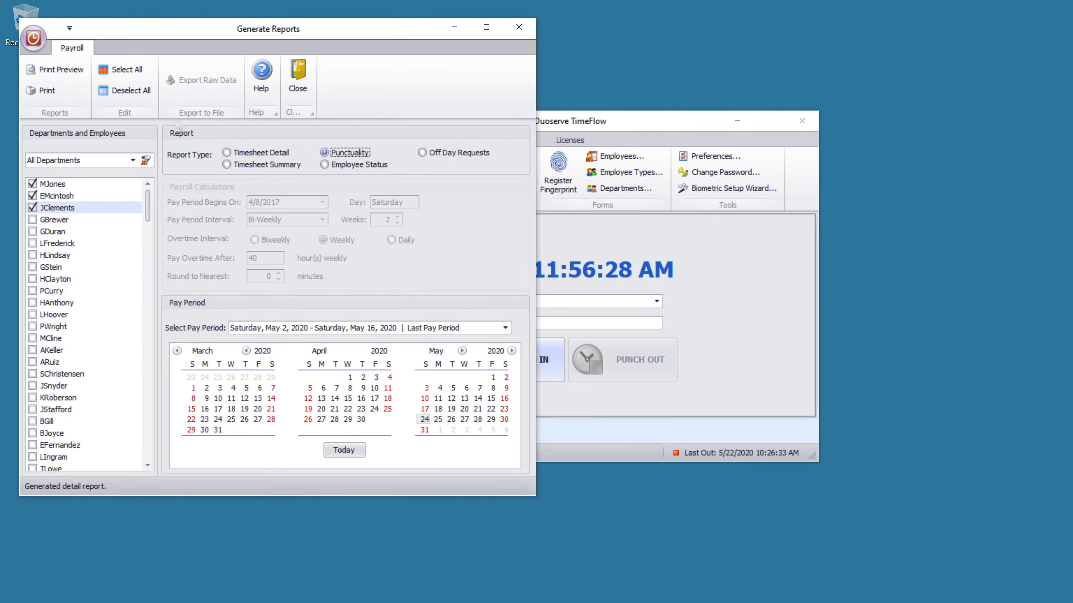
left_click(70, 77)
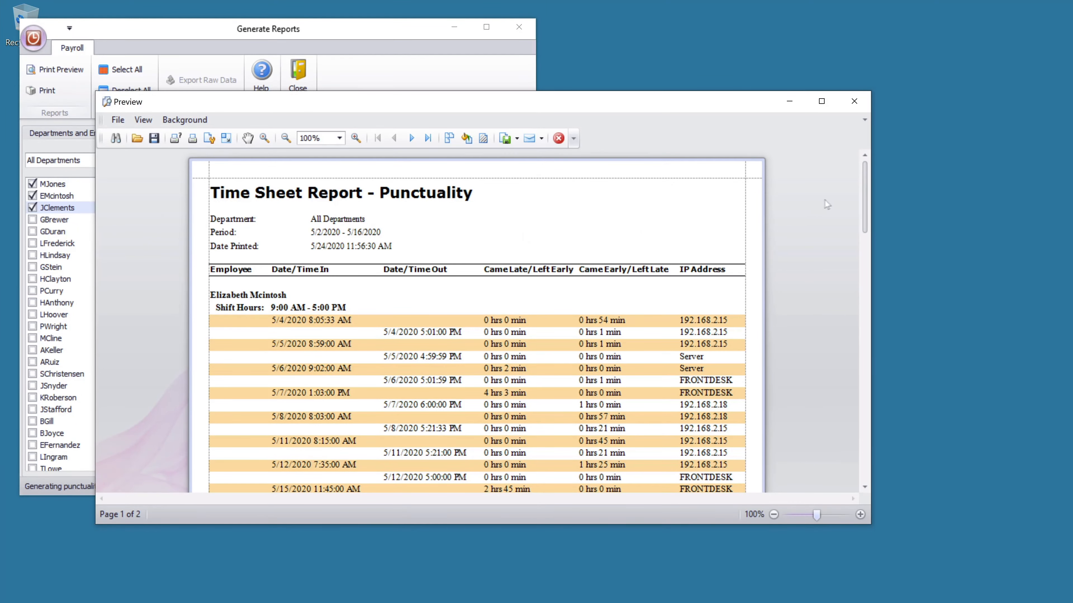
left_click_drag(865, 207, 867, 277)
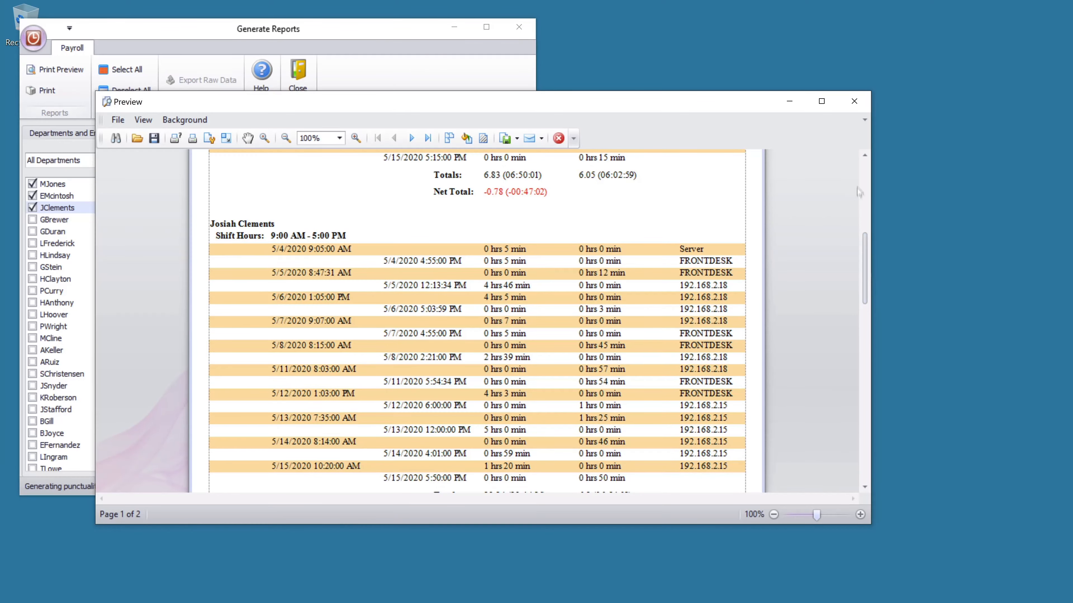
left_click(854, 101)
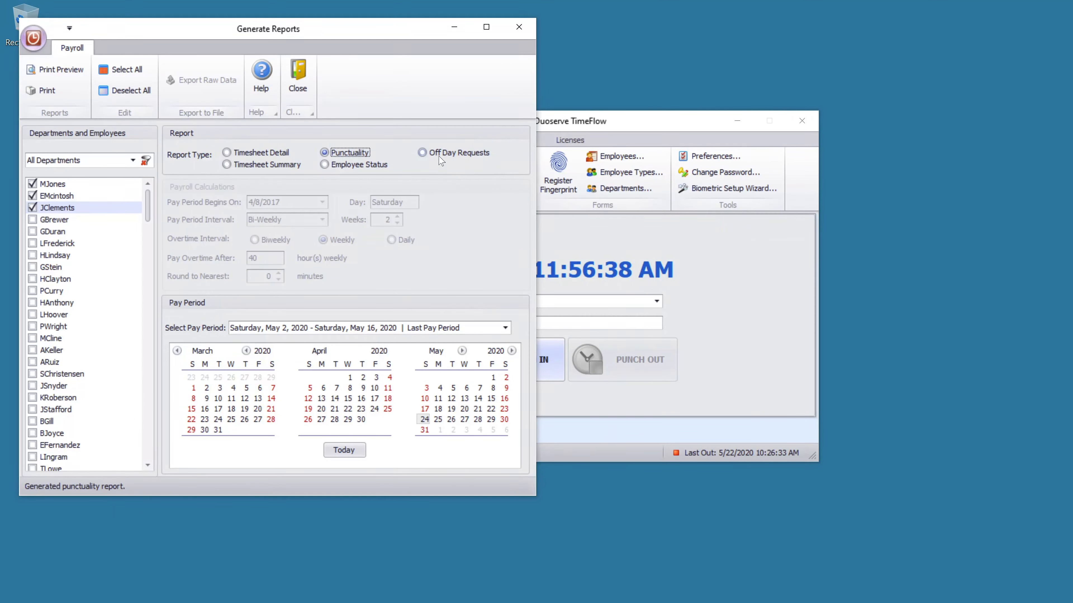
- Preview the Off Day Requests report and close it
left_click(439, 155)
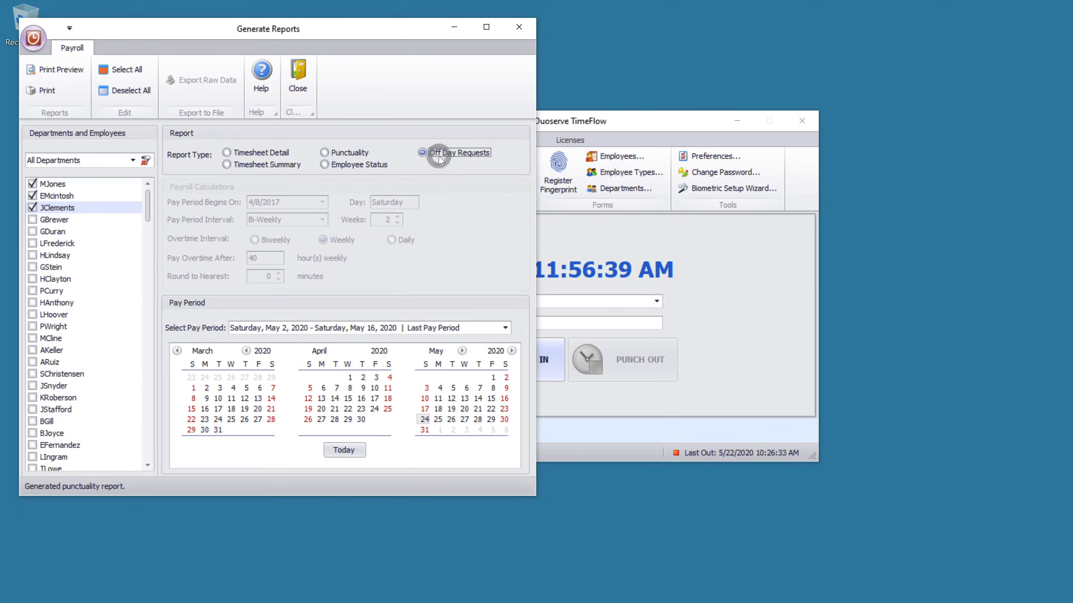
left_click(61, 77)
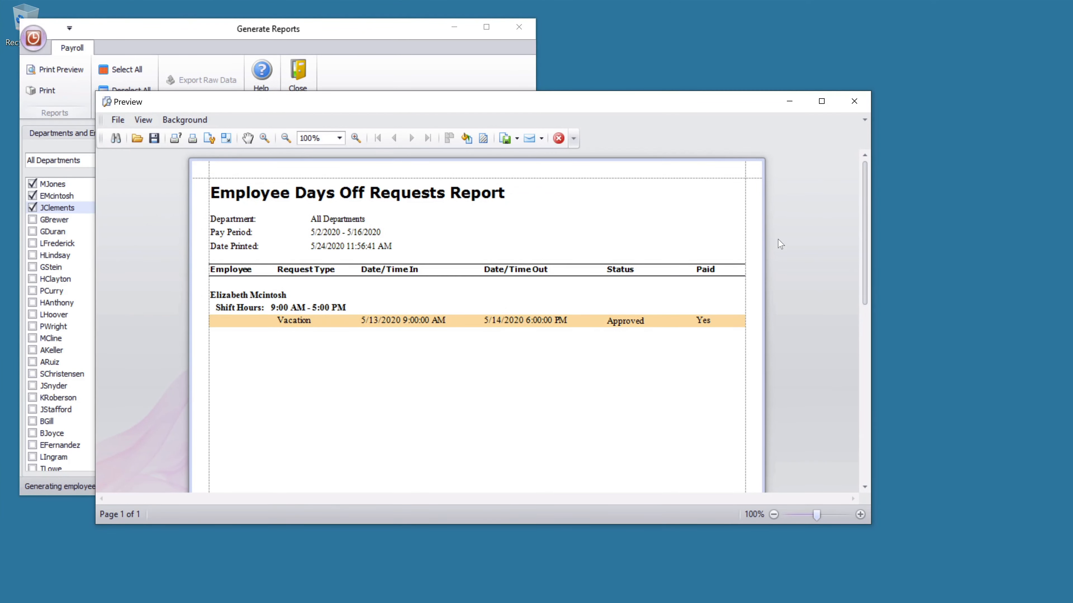
left_click(854, 101)
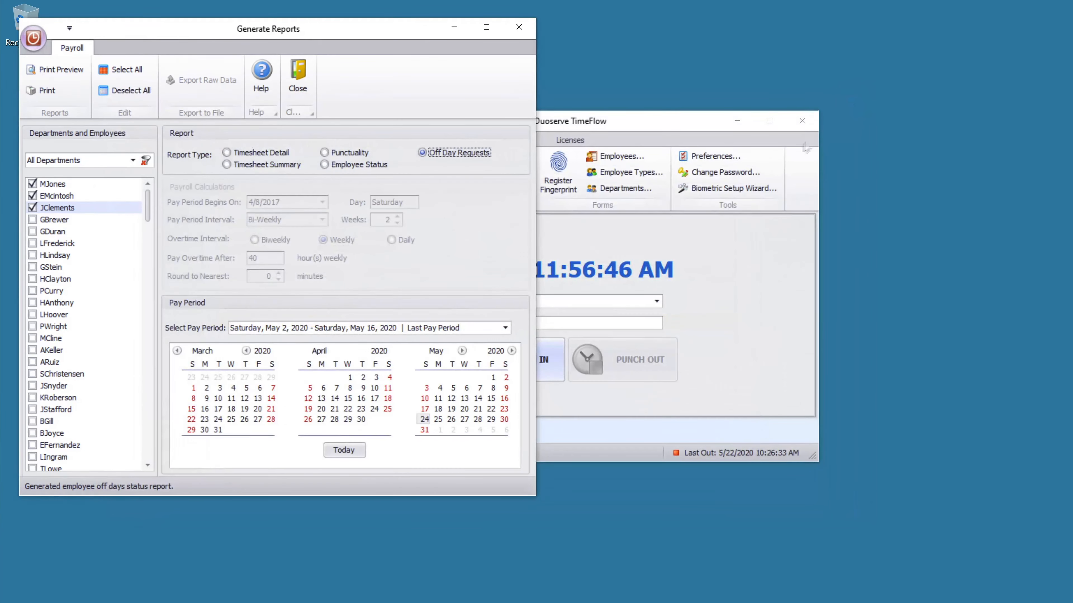
- Preview the Timesheet Summary report, scroll through it, and close it
left_click(274, 166)
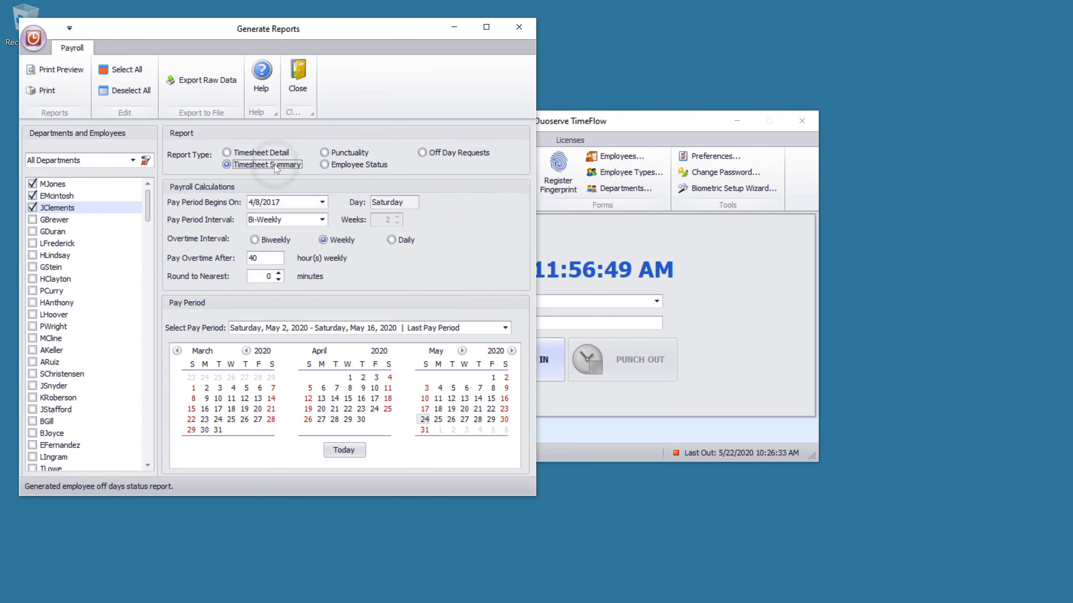
left_click(63, 72)
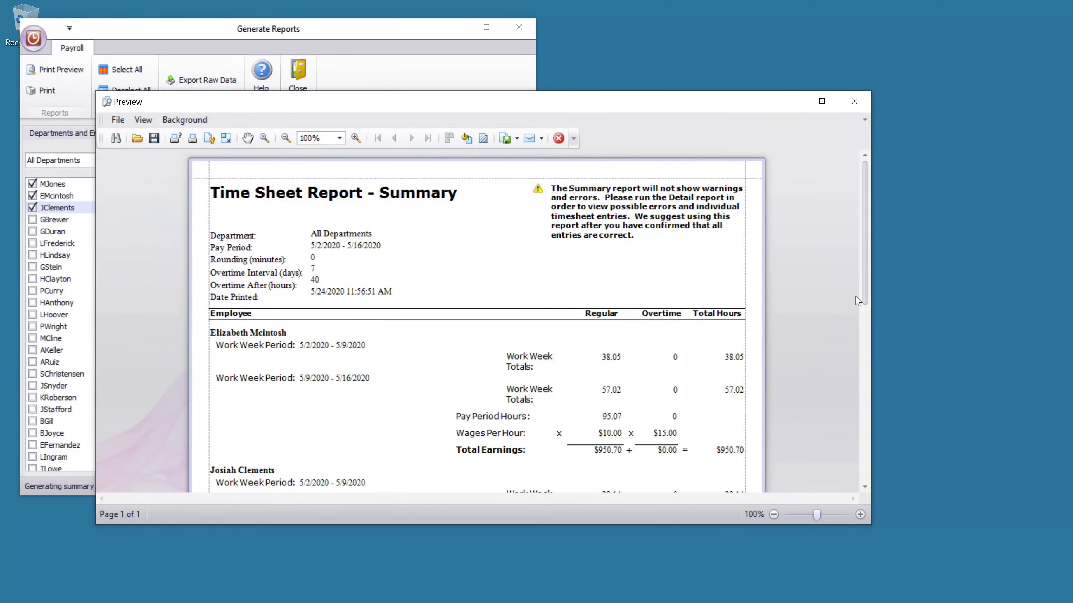
left_click_drag(864, 299, 863, 432)
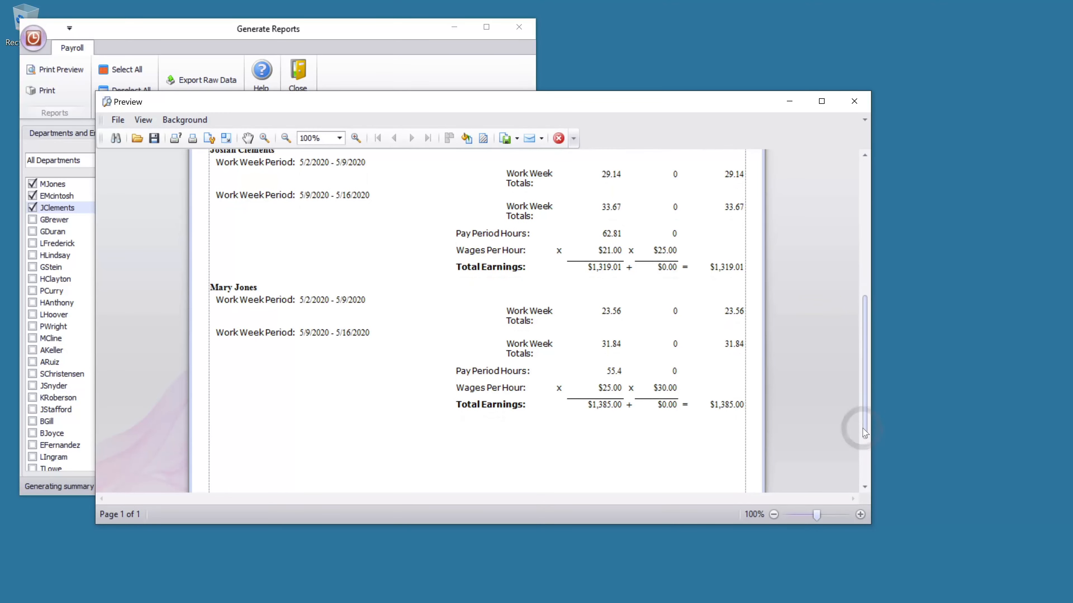
left_click(853, 101)
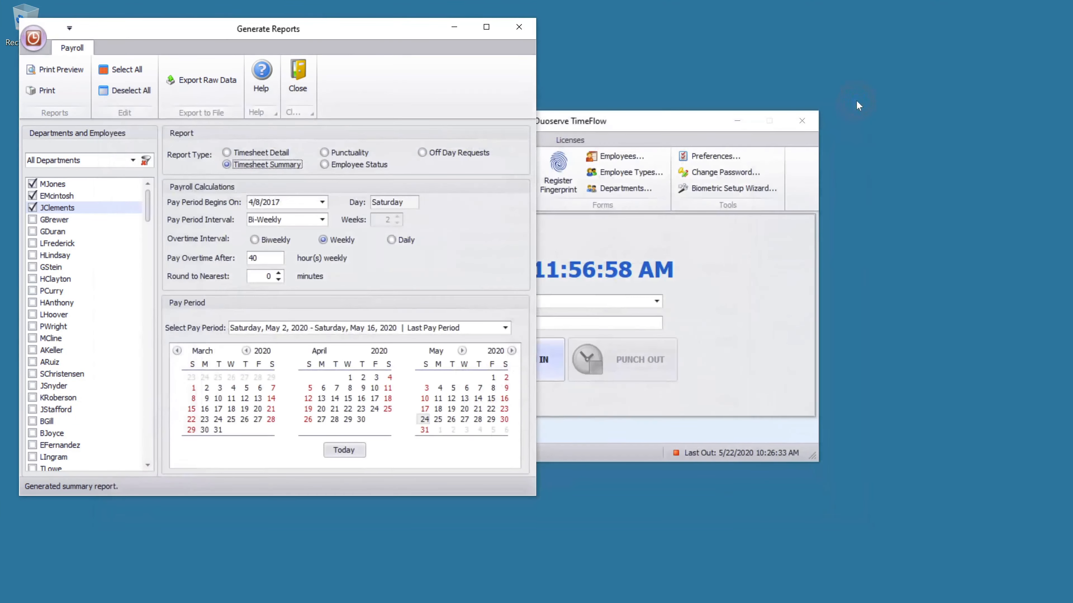
- Preview the Employee Status report listing the three employees, then close it
left_click(348, 165)
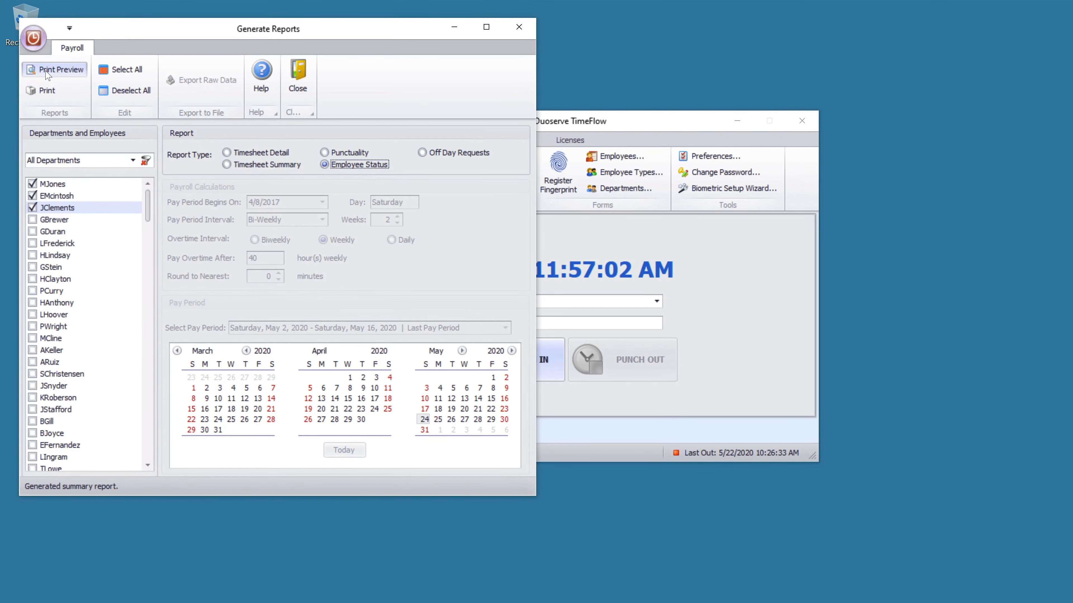
left_click(57, 69)
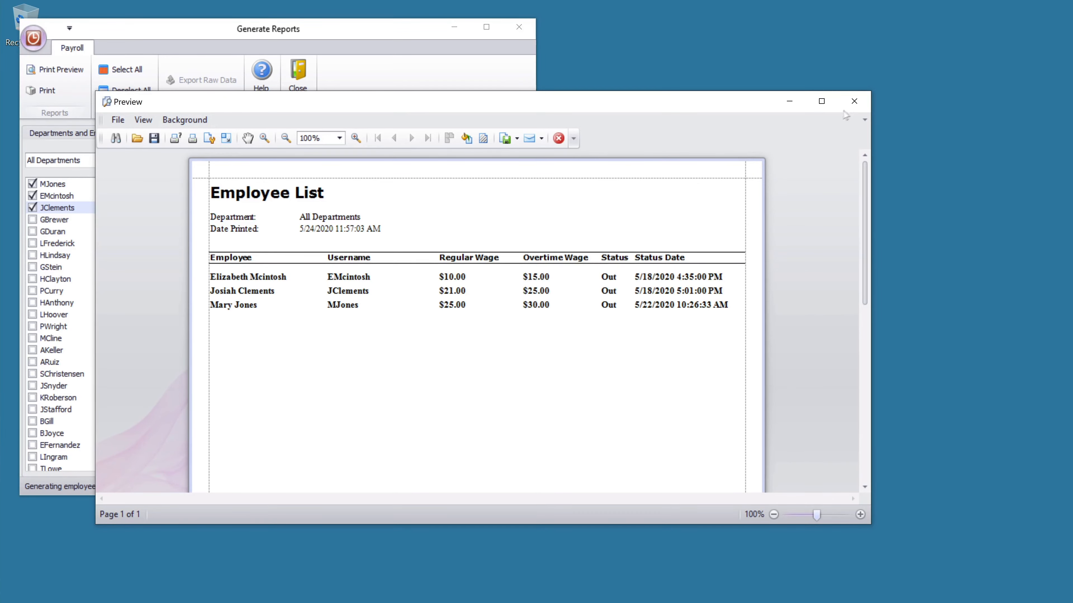
left_click(850, 104)
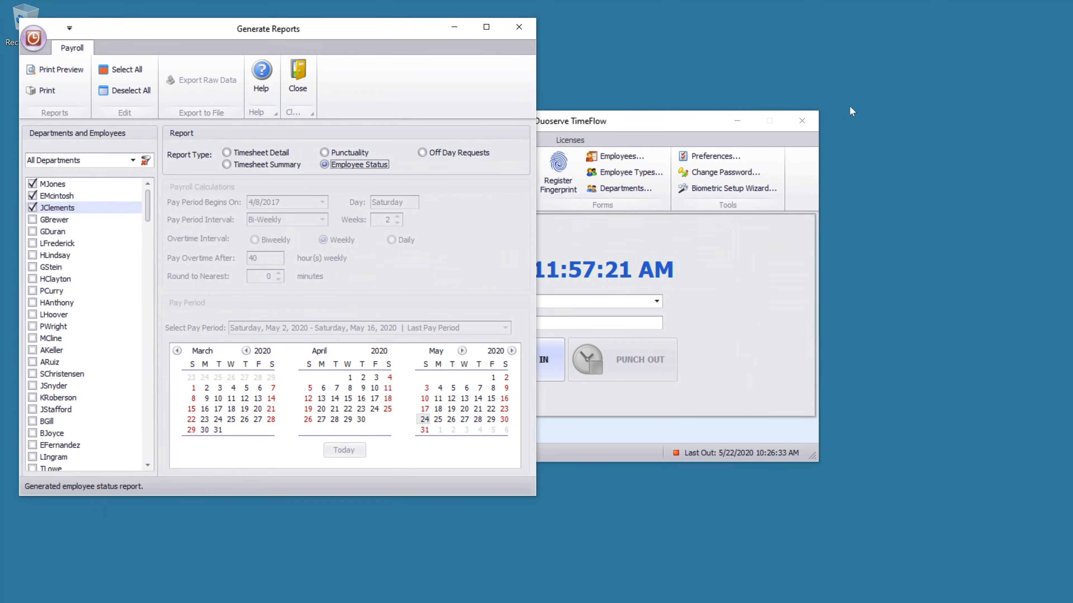
- Close the report generator, then review and close the Default Employee type's accrual settings
left_click(519, 31)
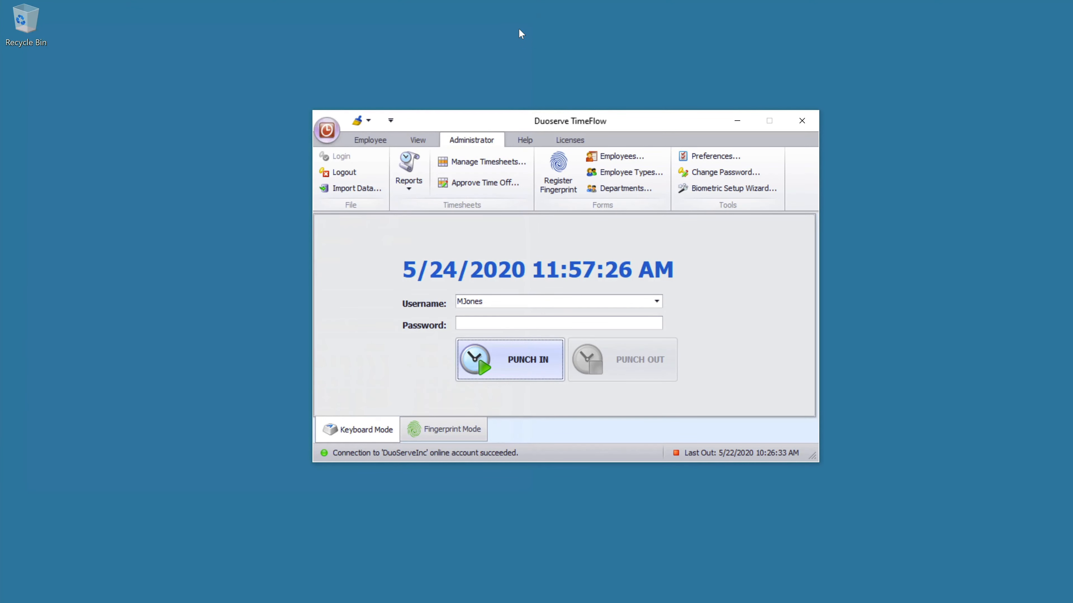
left_click(649, 173)
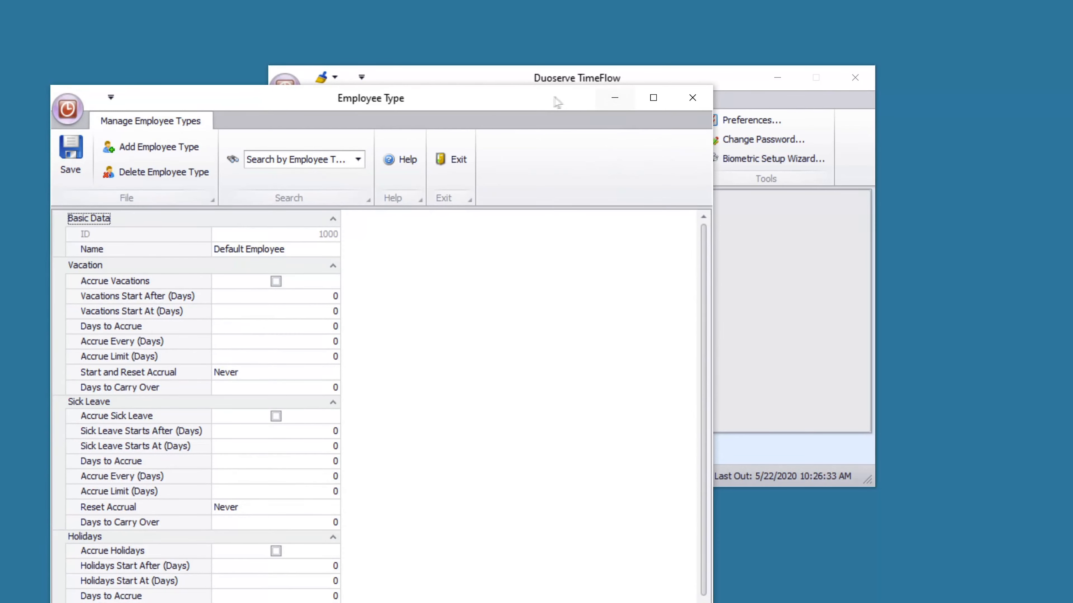
left_click_drag(557, 101, 604, 21)
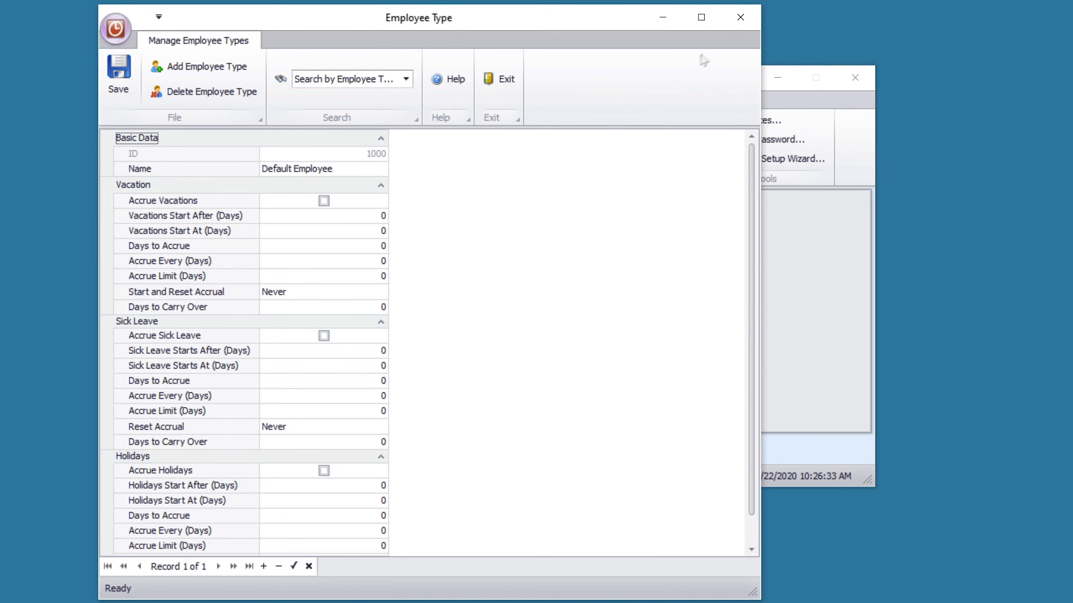
left_click(740, 17)
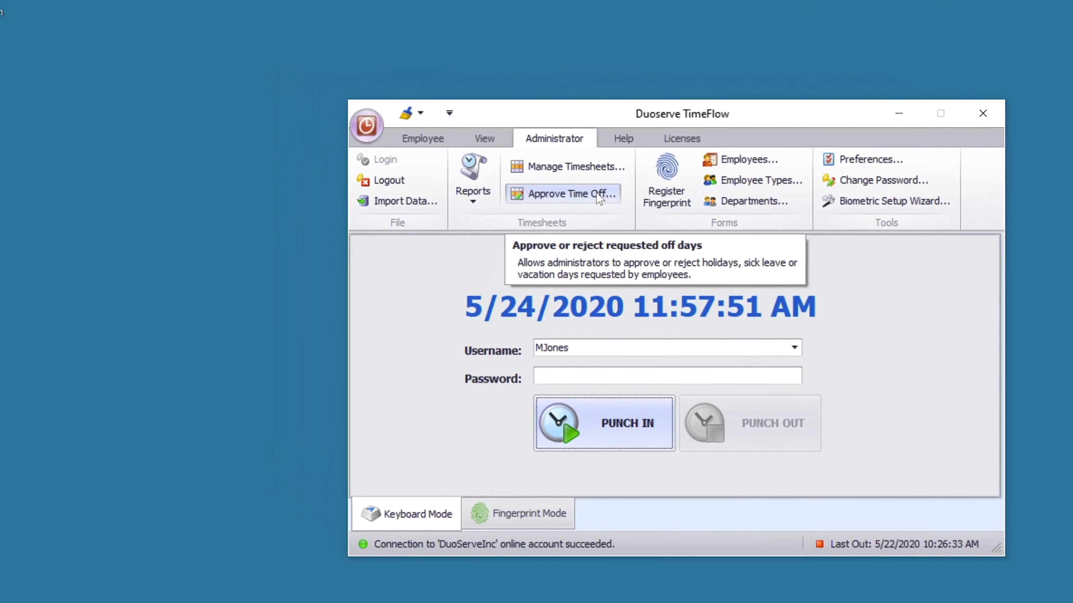
- Set employee 1200's 5/25/2020 vacation entry to Approved and confirm the status change
left_click(596, 193)
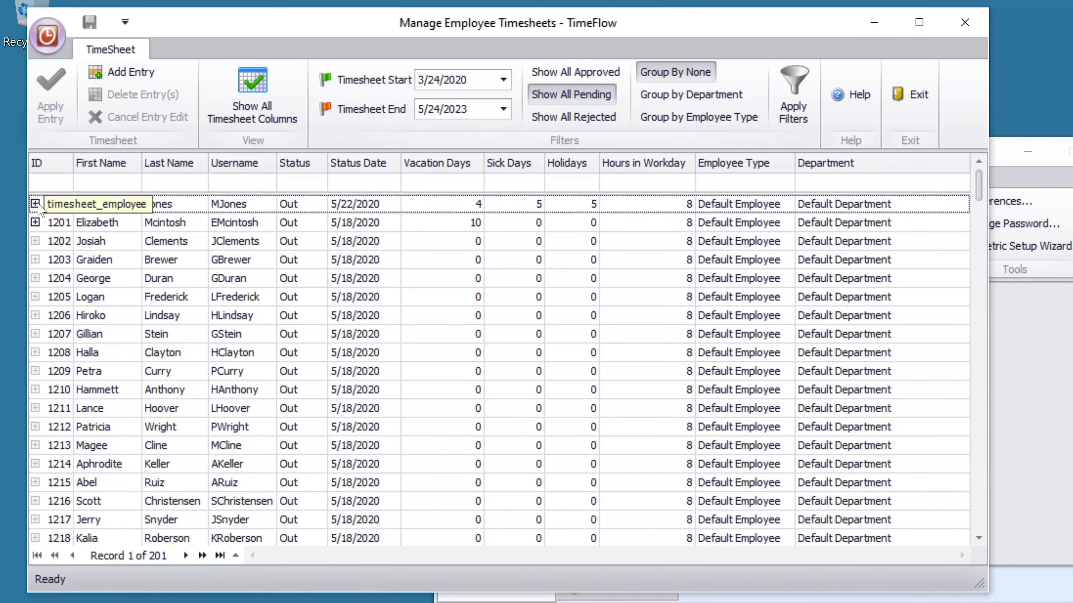
left_click(37, 205)
left_click(80, 269)
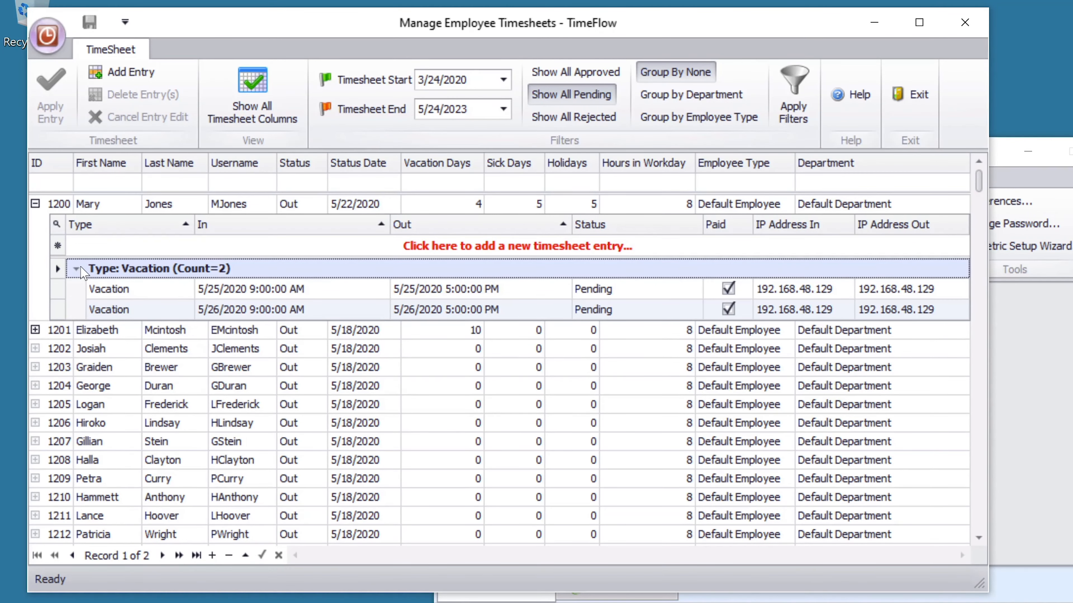
left_click(656, 289)
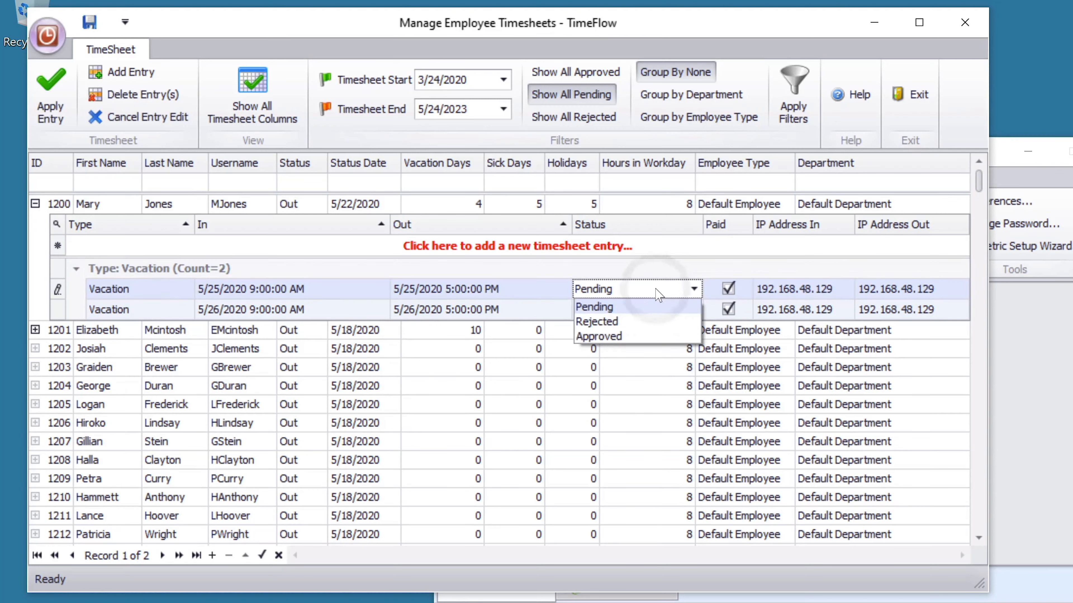
left_click(646, 336)
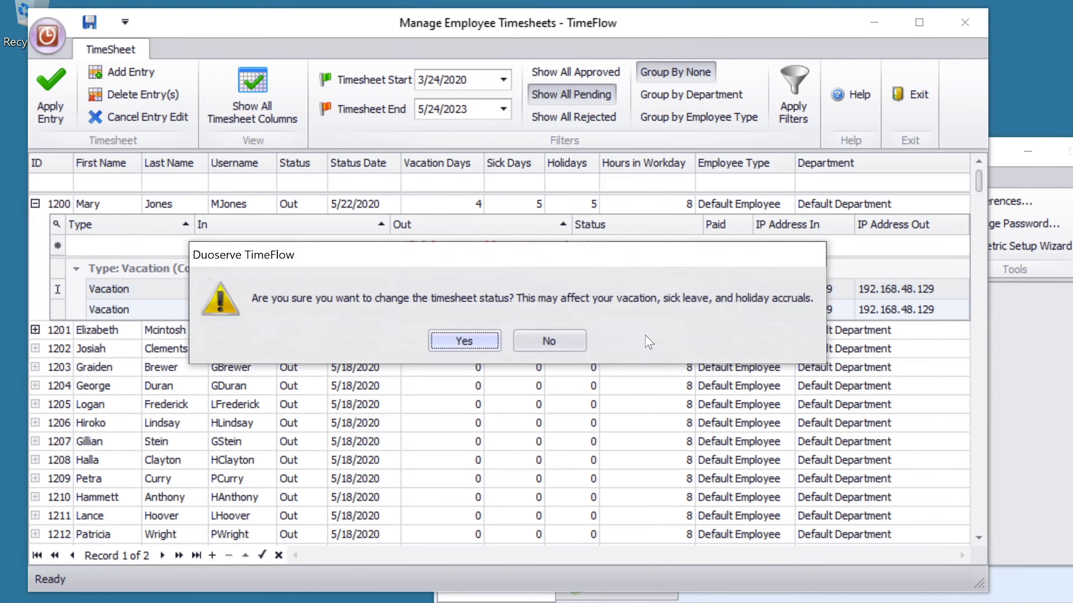
left_click(460, 341)
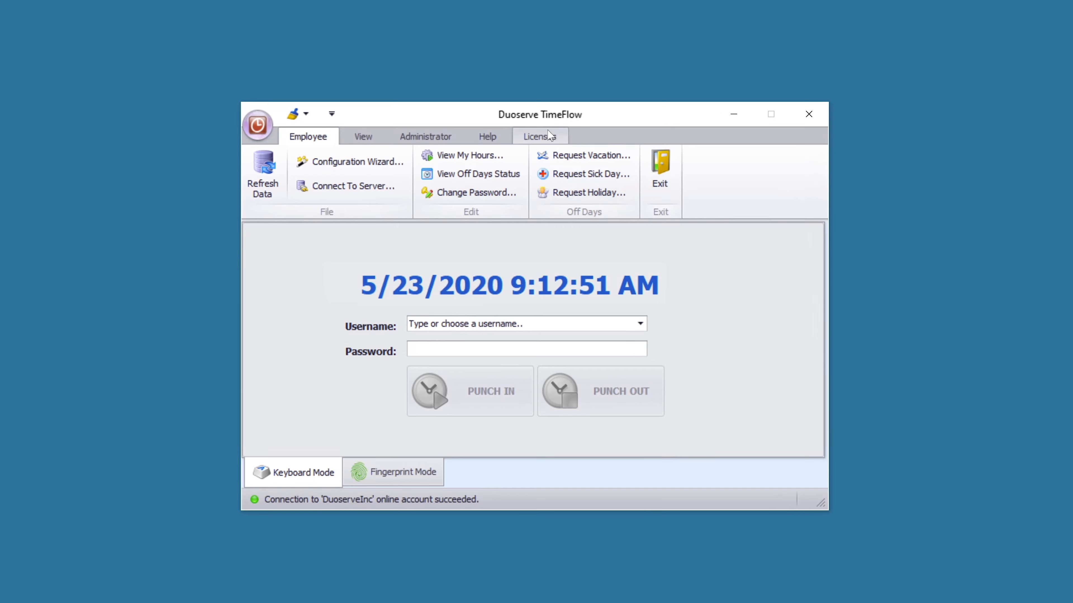
- Launch the Purchase Subscription Plan signup page from the Licenses options
left_click(549, 135)
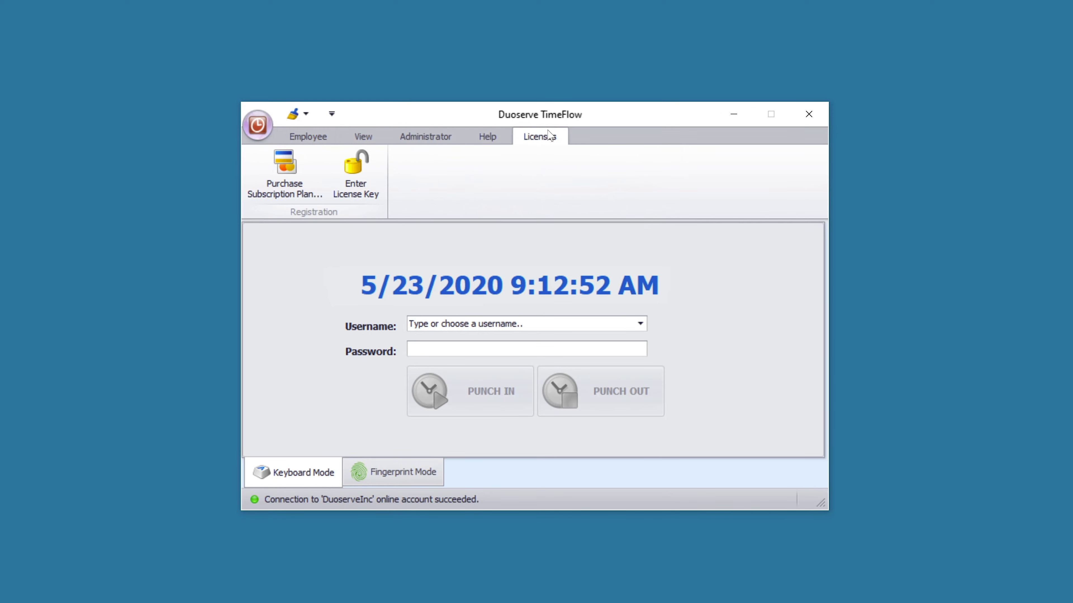
left_click(275, 178)
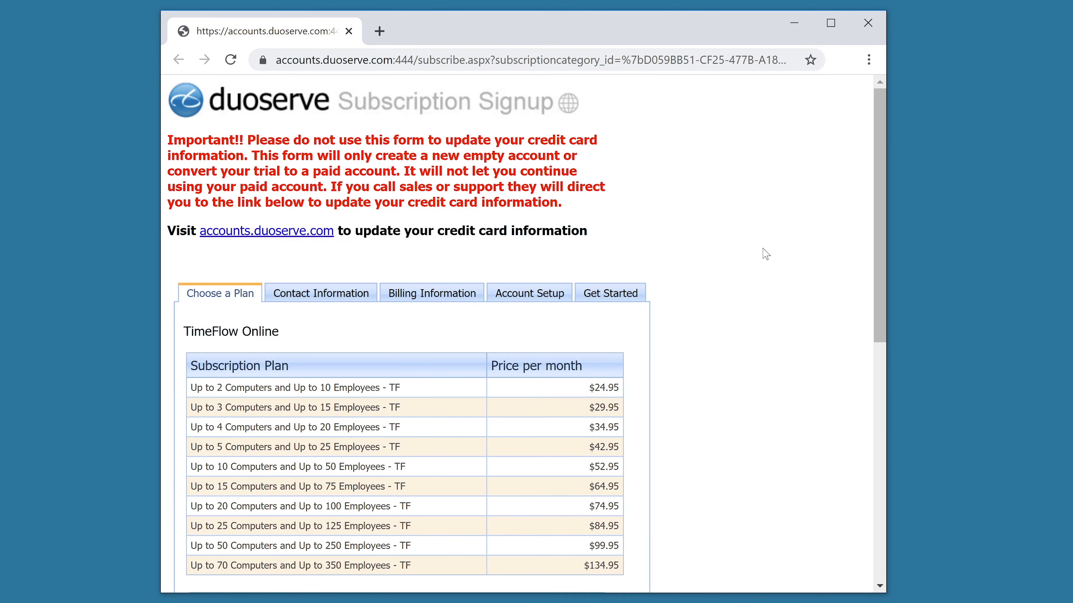
- Close the subscription signup browser window
left_click(868, 23)
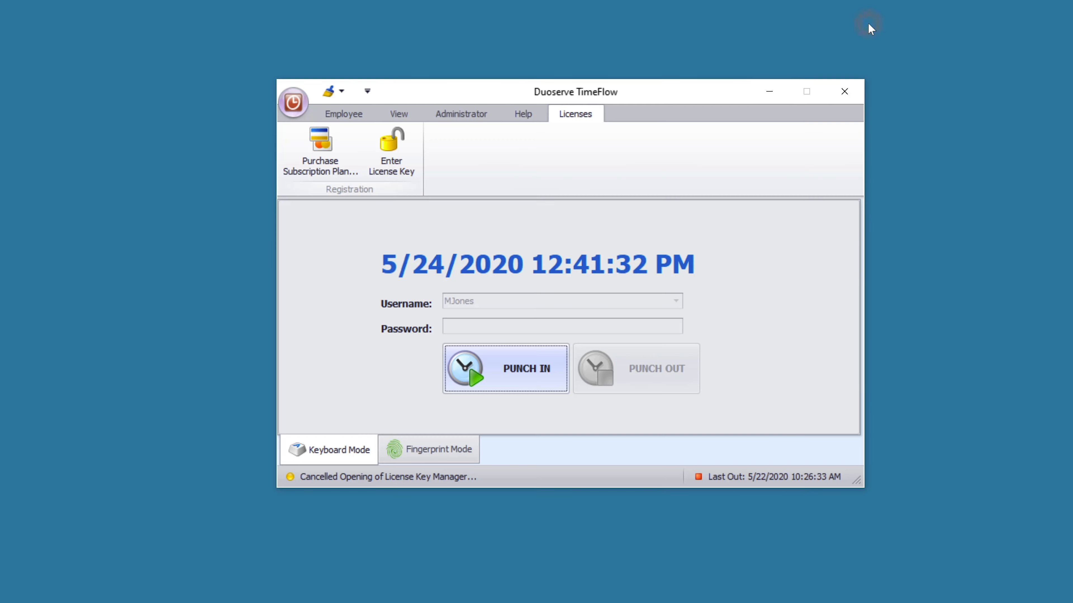
- Enter the admin password in the license key manager and unregister client machine MARYSURFACEPRO
left_click(399, 159)
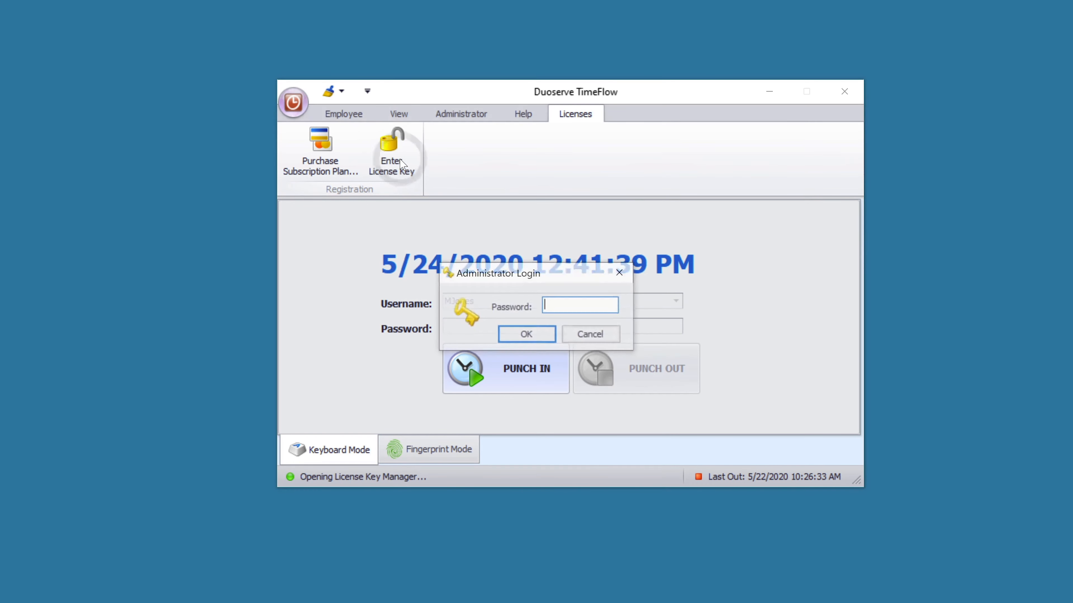
type("****")
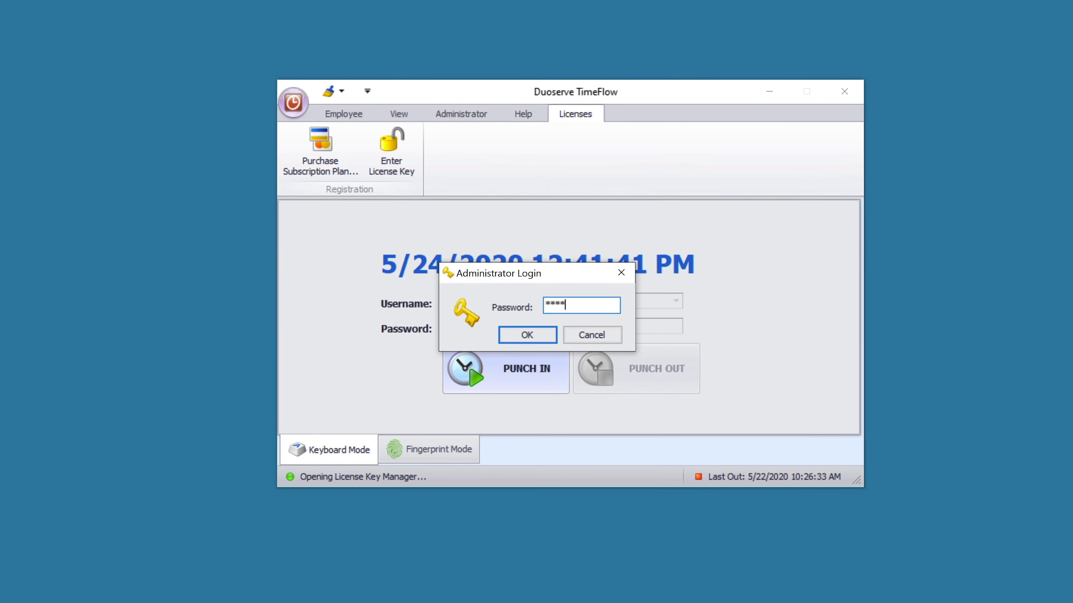
left_click(543, 334)
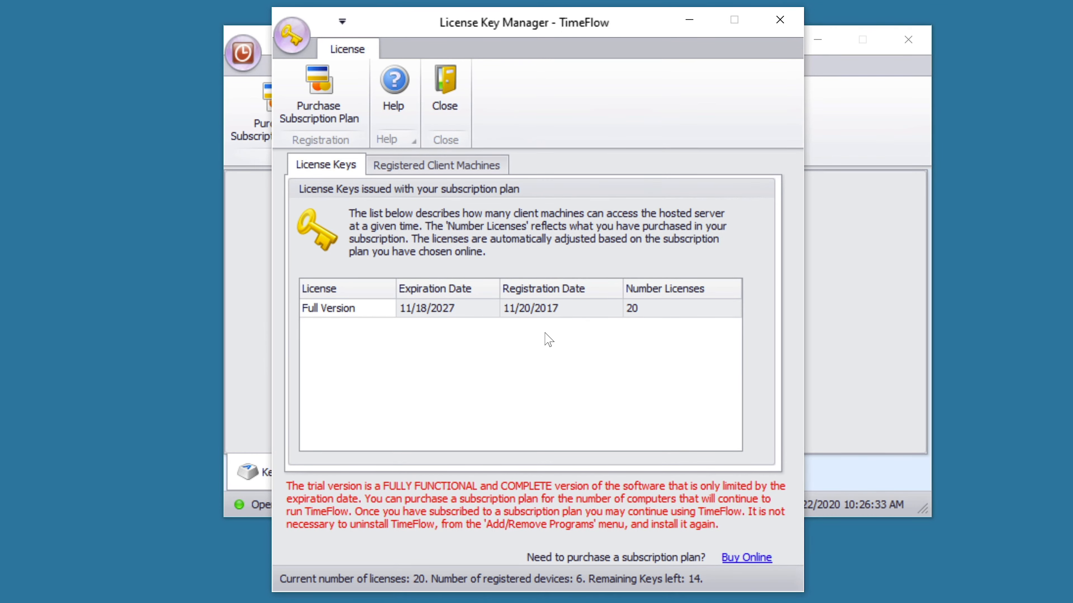
left_click(474, 166)
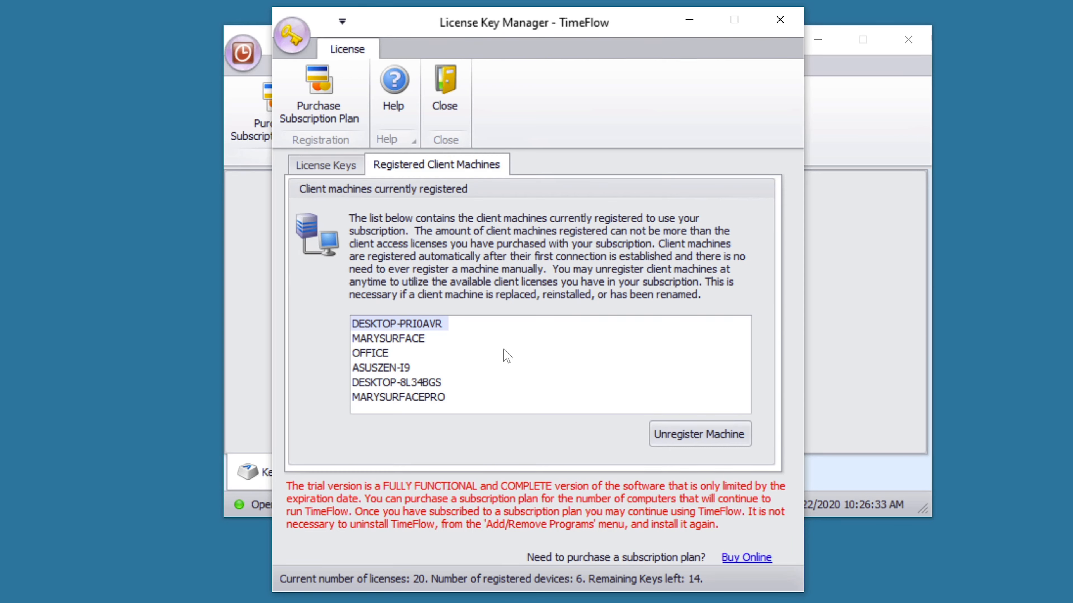
left_click(427, 398)
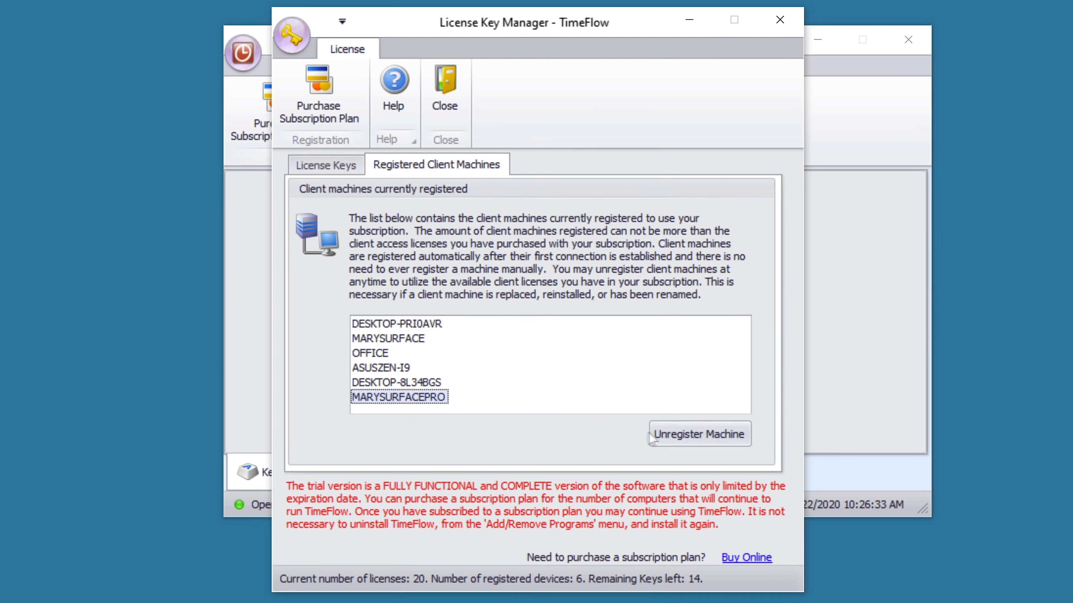
left_click(666, 439)
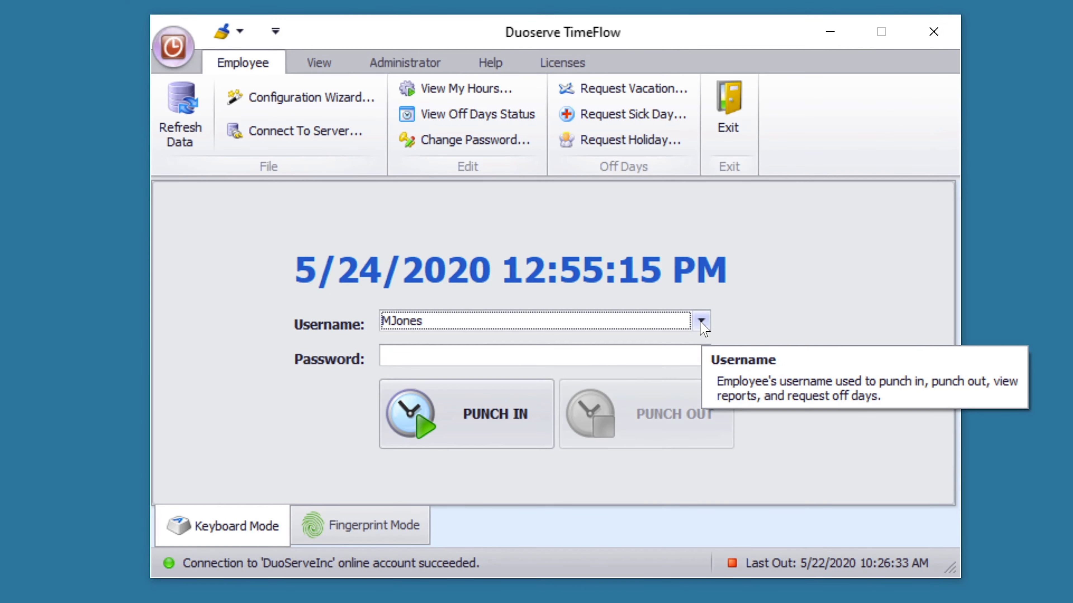
- Select the first employee, punch in with their password, then punch out again
left_click(701, 322)
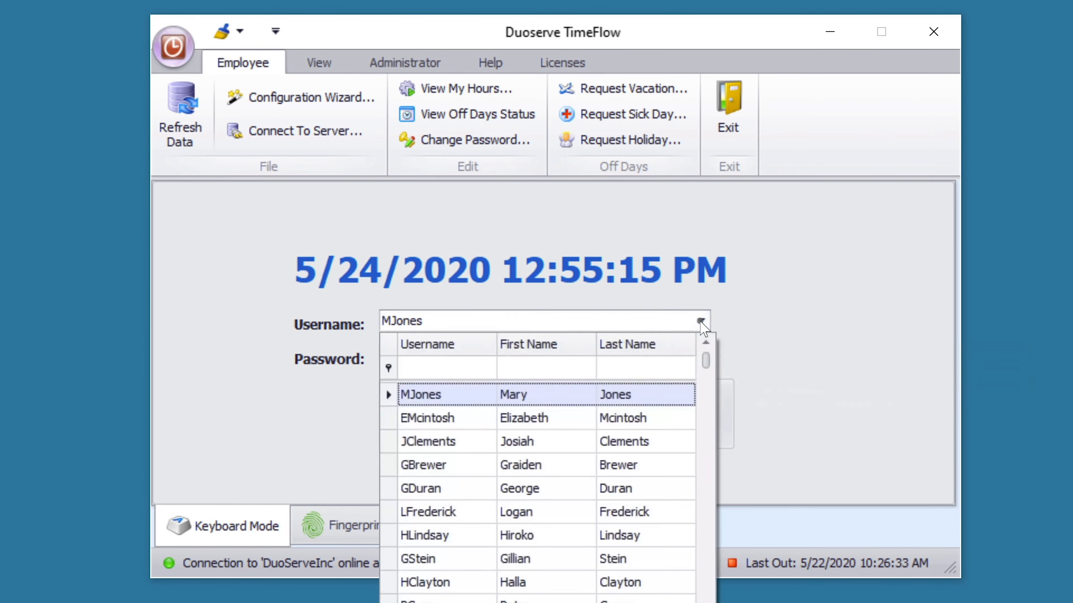
left_click(635, 399)
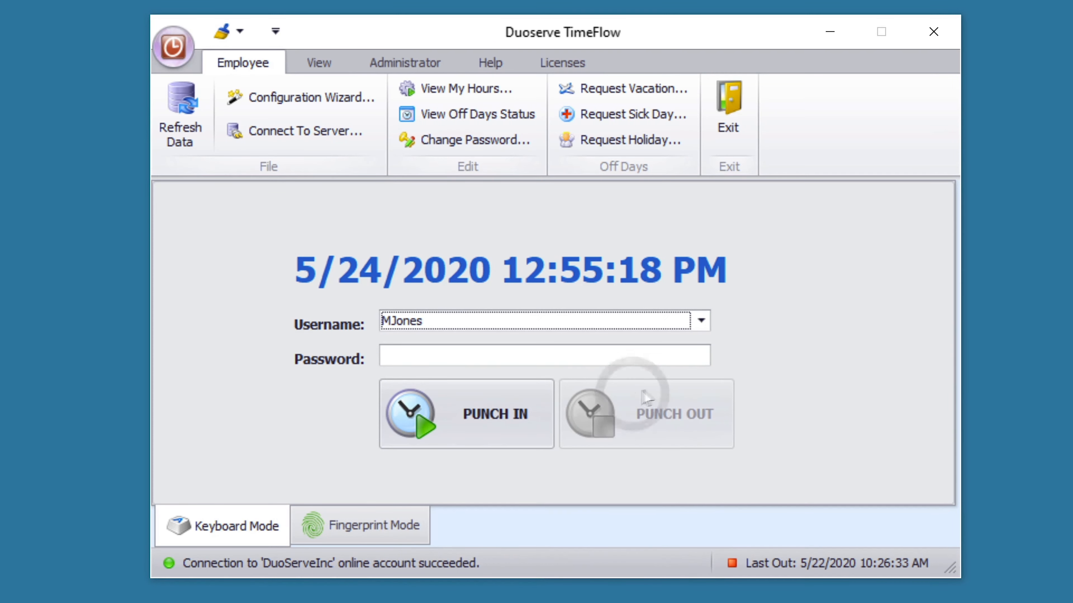
left_click(676, 357)
type("****")
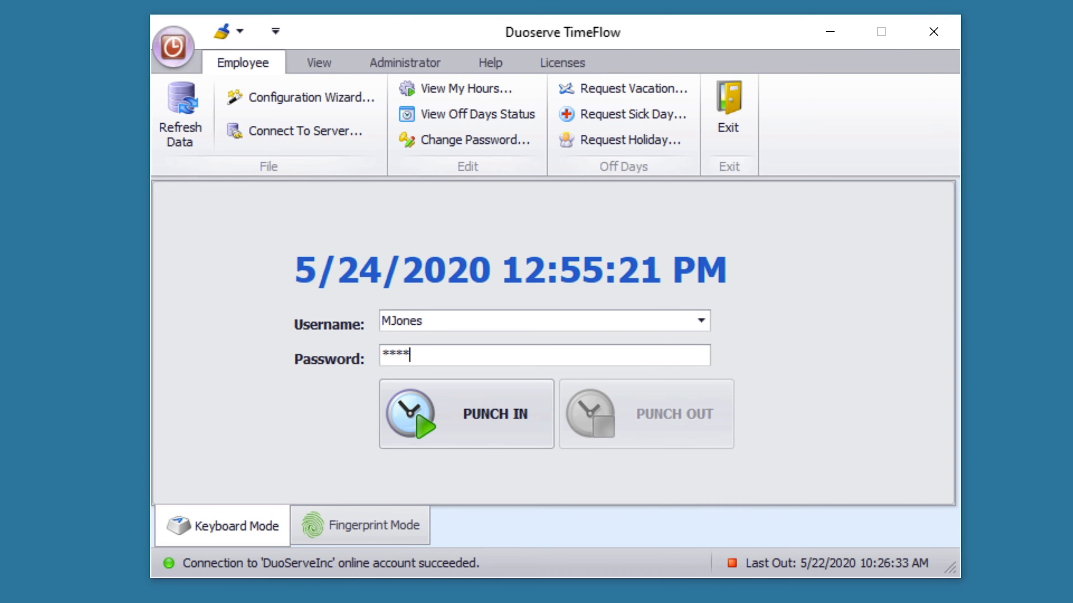
left_click(516, 436)
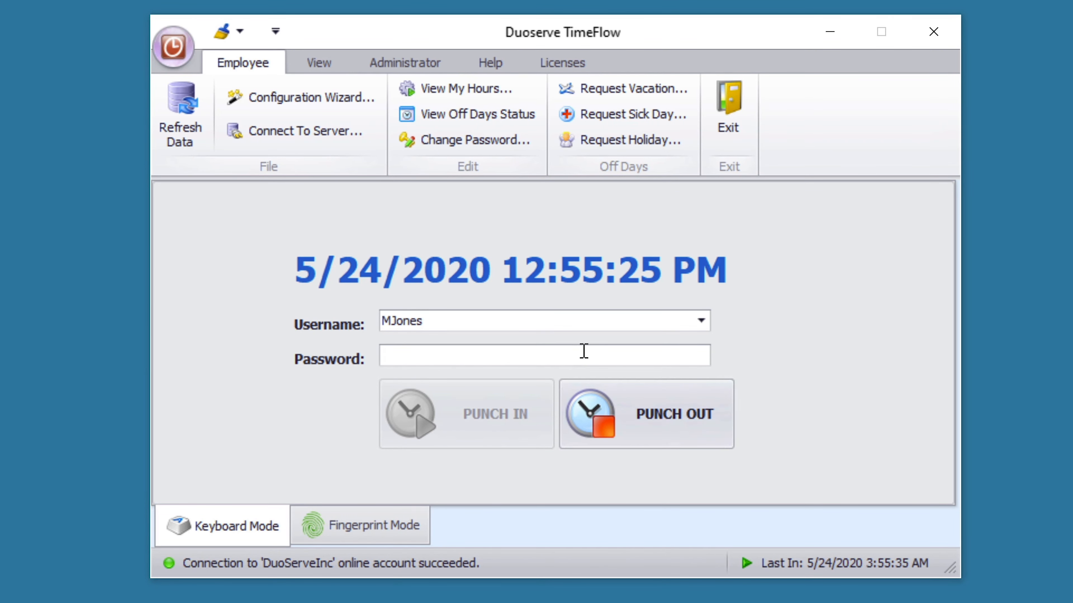
type("****")
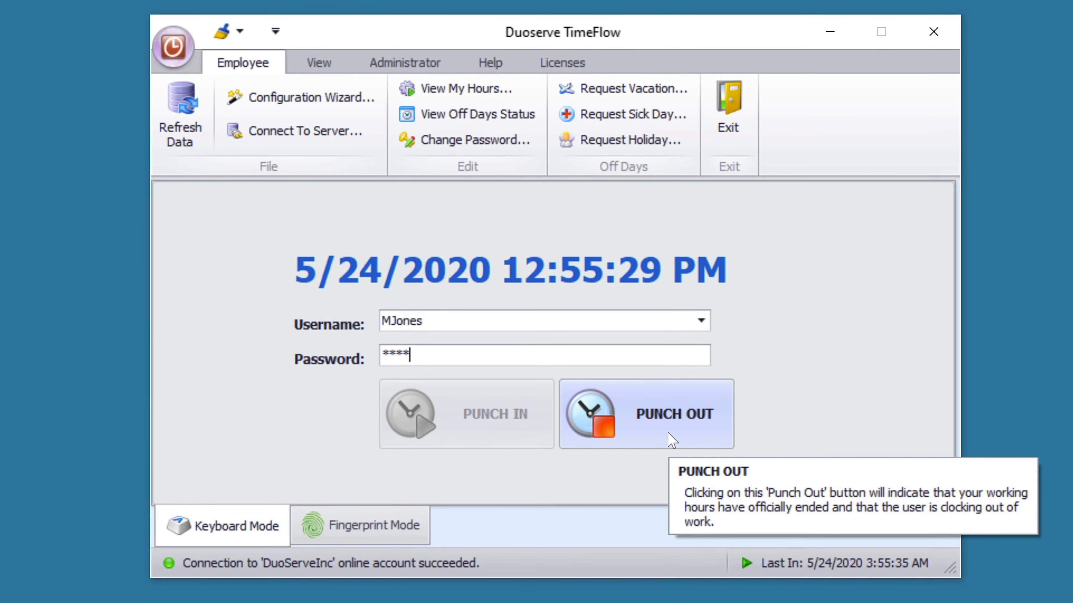
left_click(671, 438)
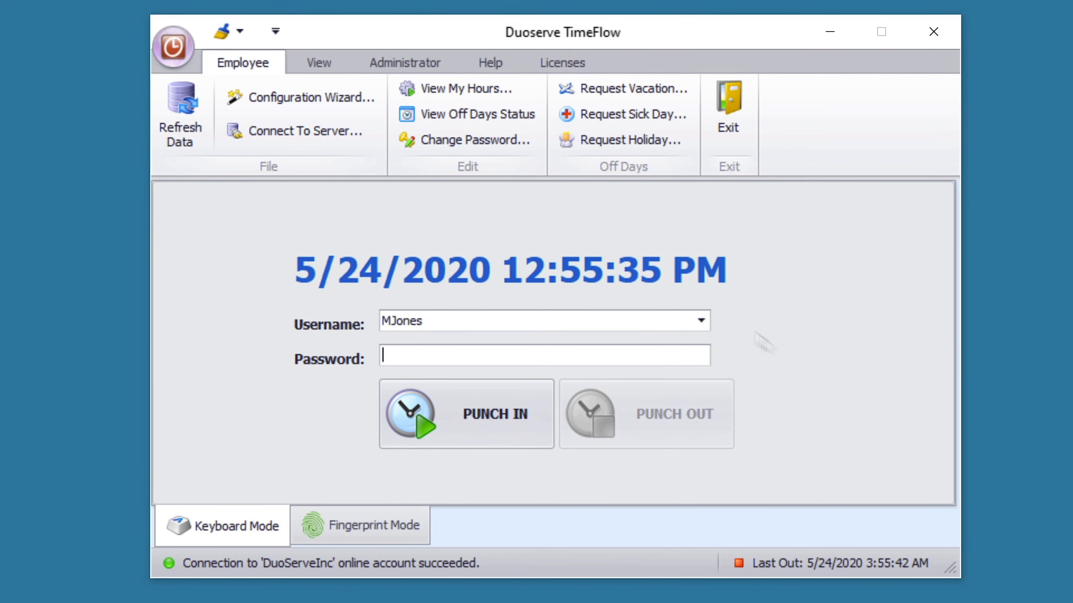
left_click(493, 100)
type("****")
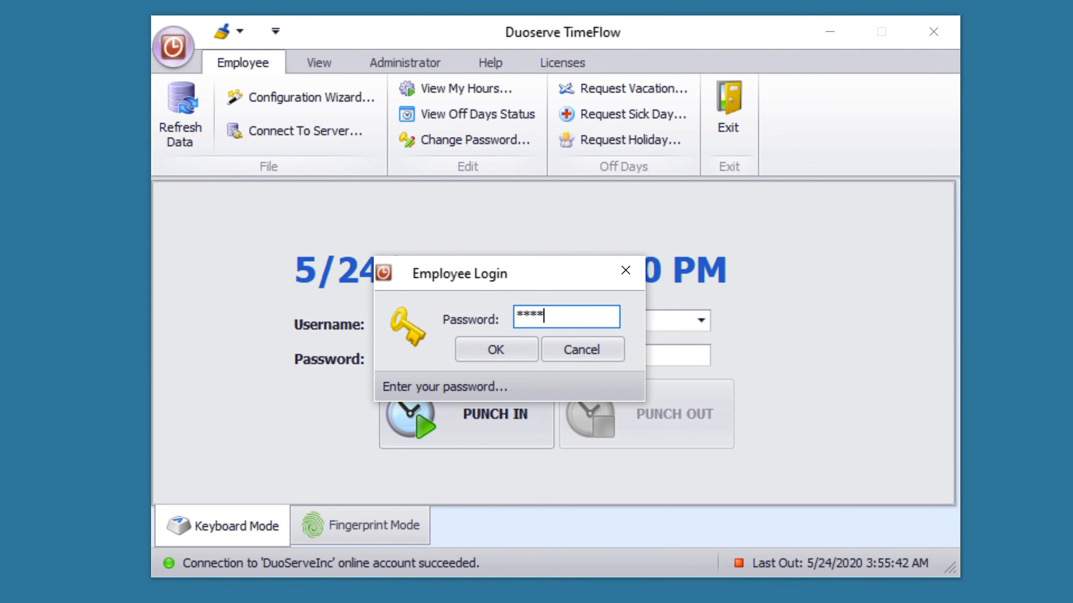
left_click(496, 350)
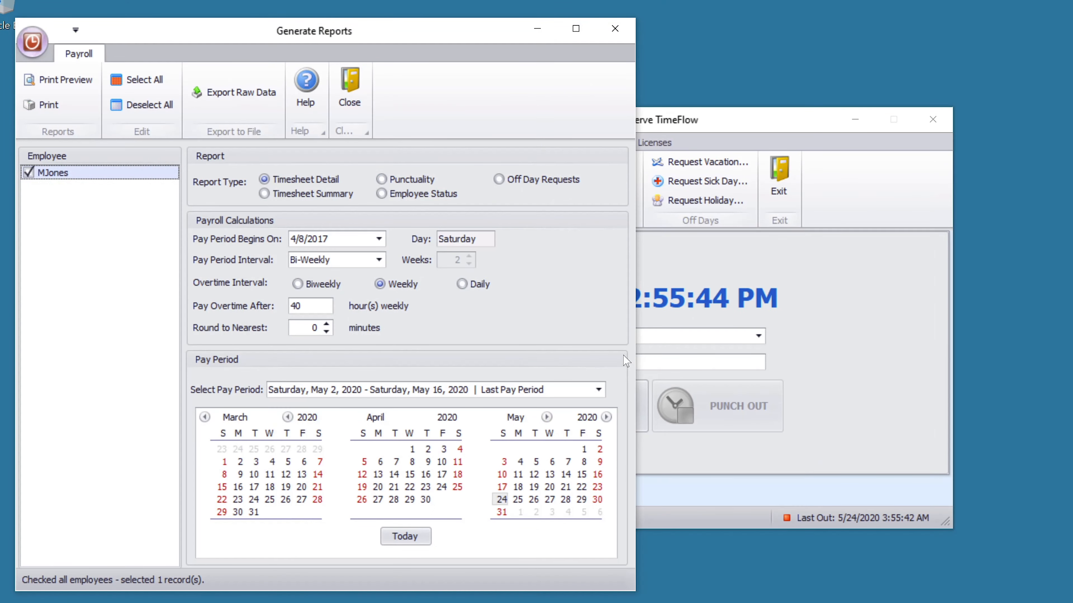
left_click(40, 85)
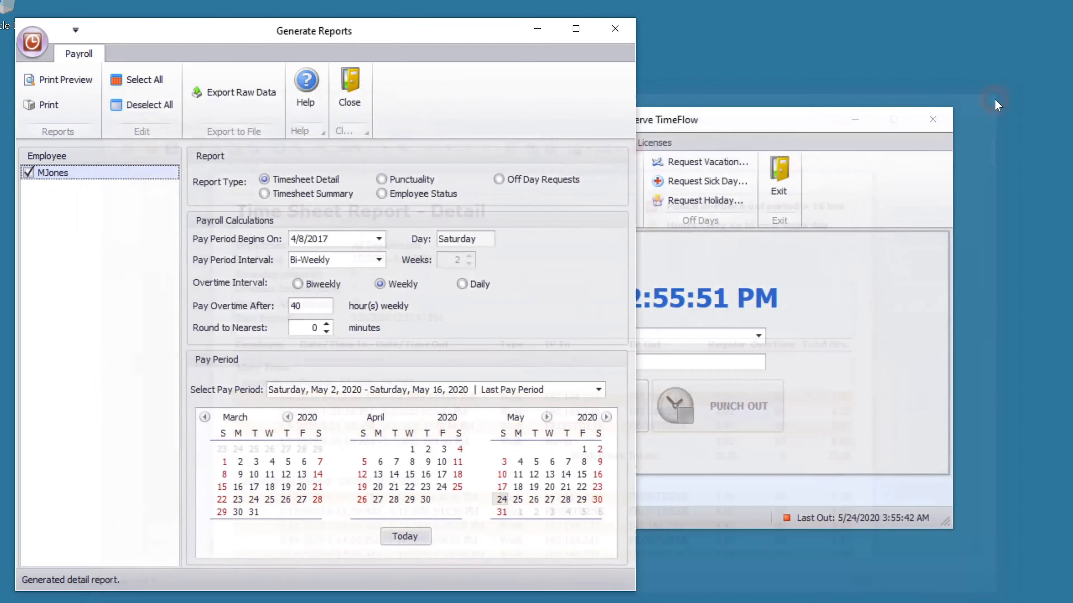
left_click(995, 95)
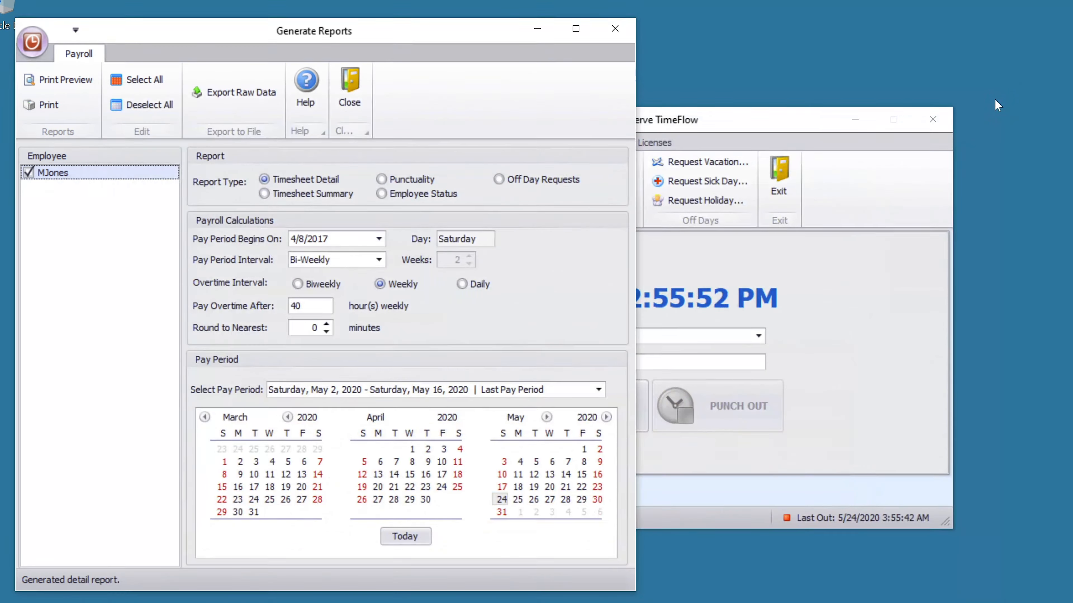
left_click(615, 28)
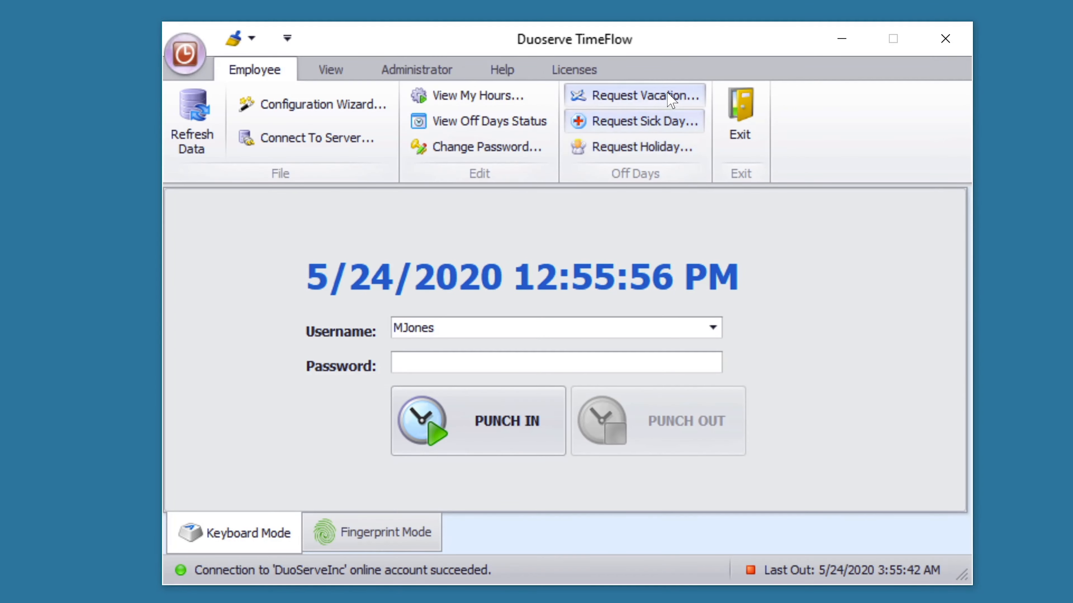
- Log in with the employee password and request vacation from 5/28/2020 to 5/29/2020
left_click(672, 101)
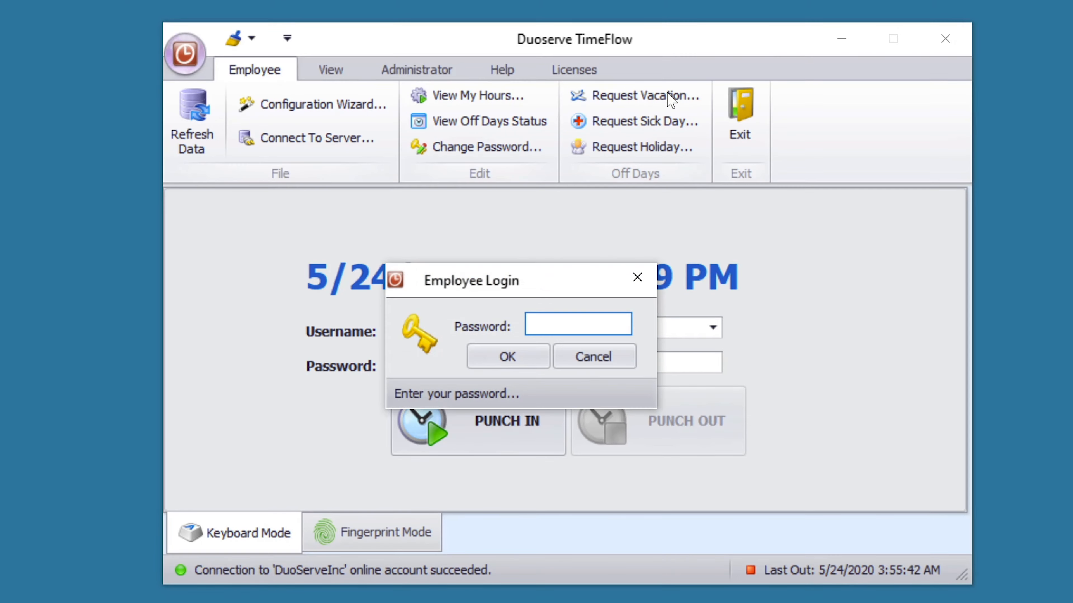
type("****")
left_click(507, 356)
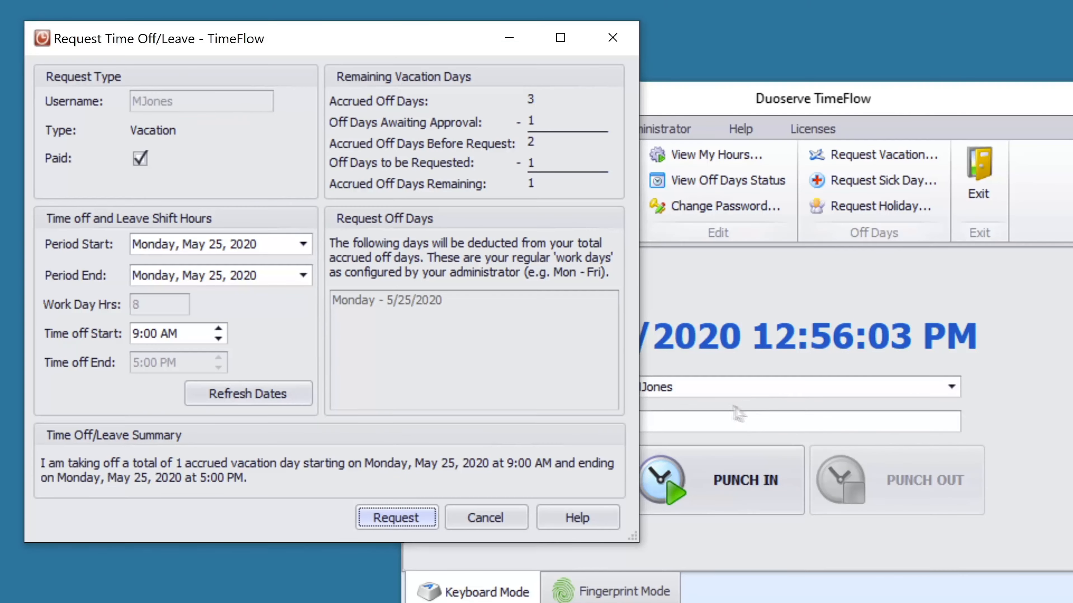
left_click(302, 243)
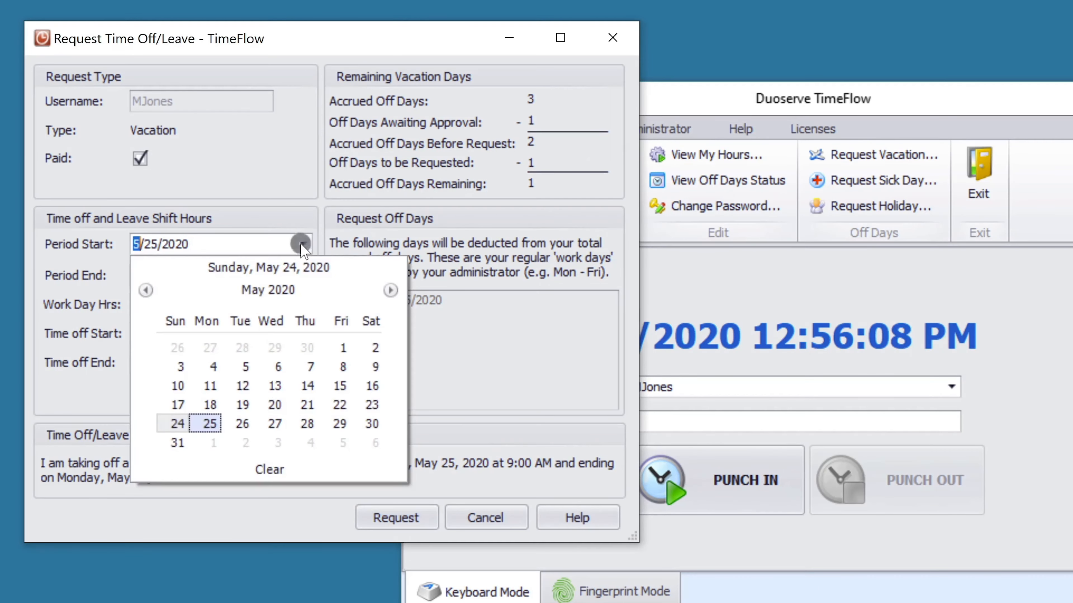
left_click(307, 424)
left_click(303, 276)
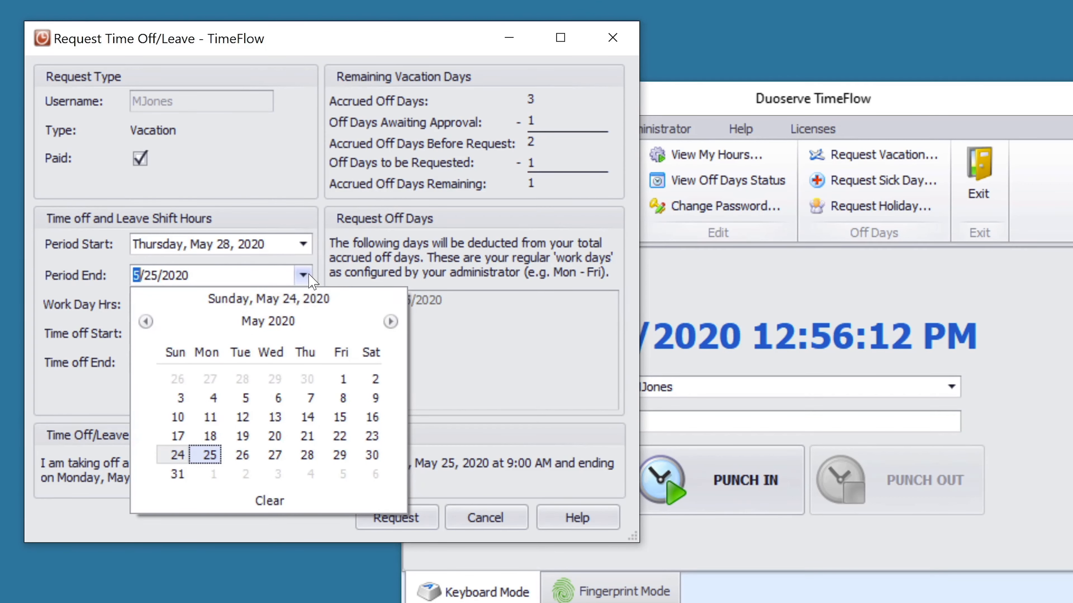
left_click(340, 455)
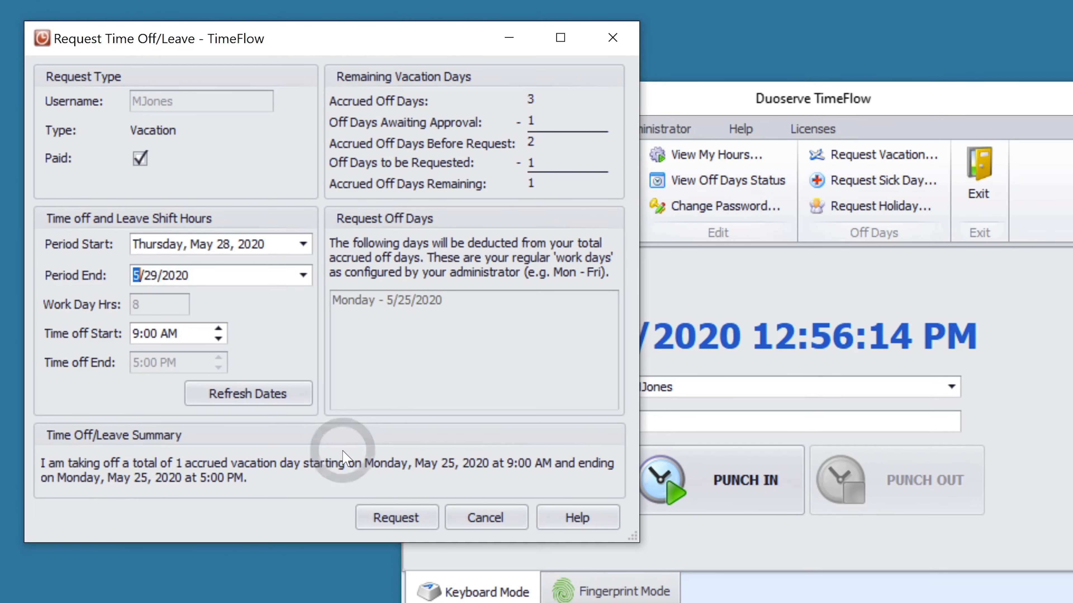
left_click(302, 399)
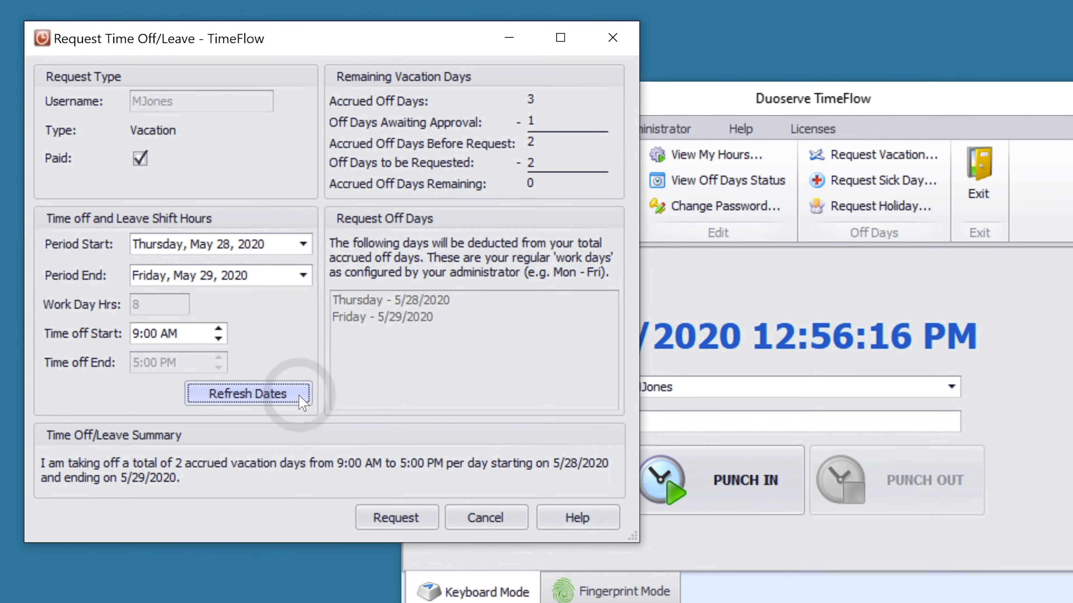
left_click(428, 520)
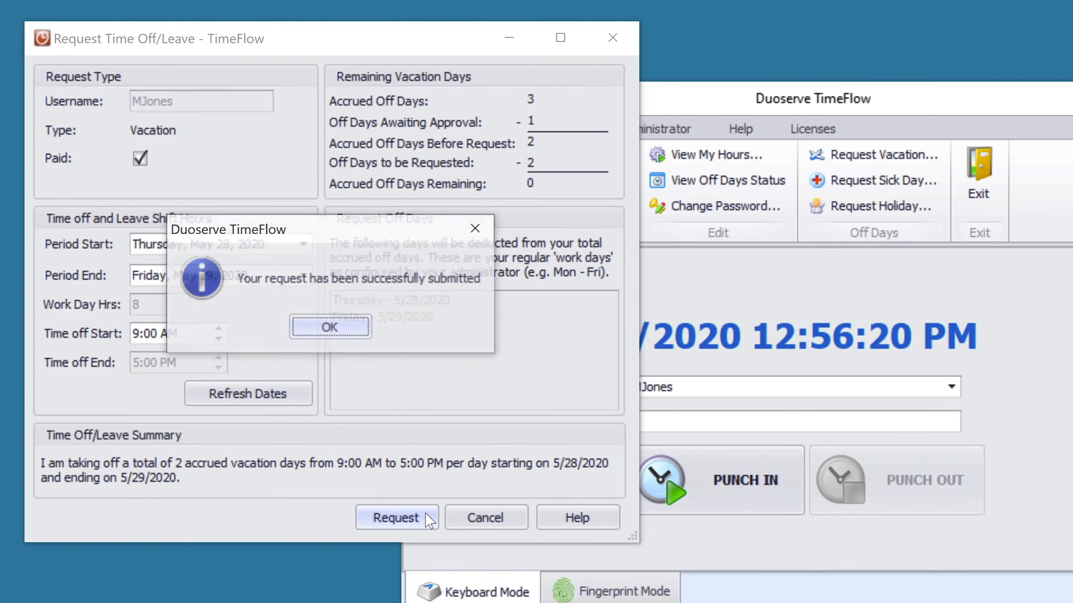
left_click(358, 333)
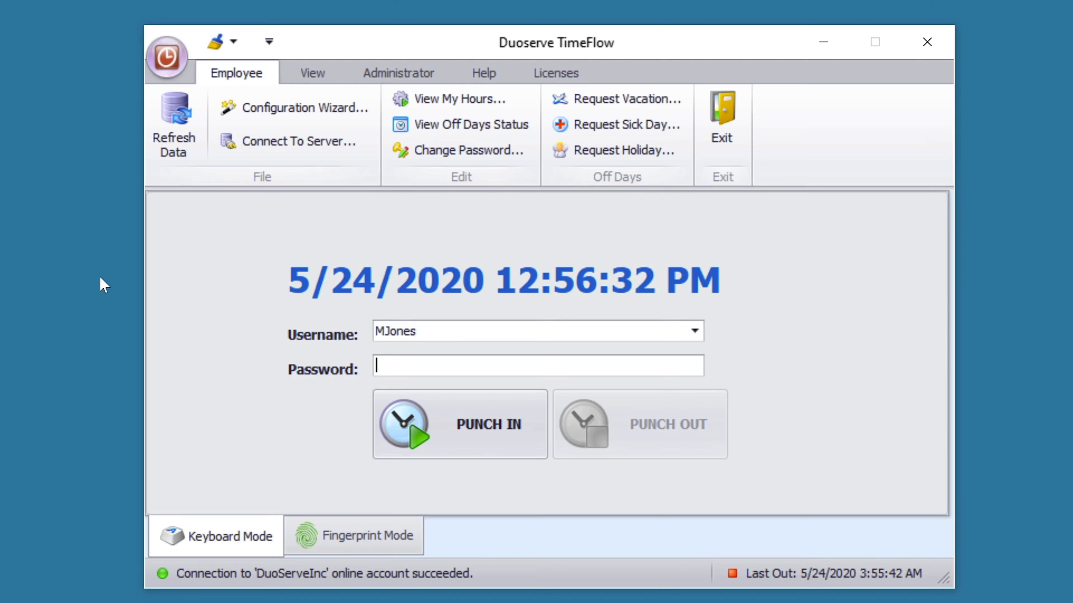
left_click(464, 124)
type("**")
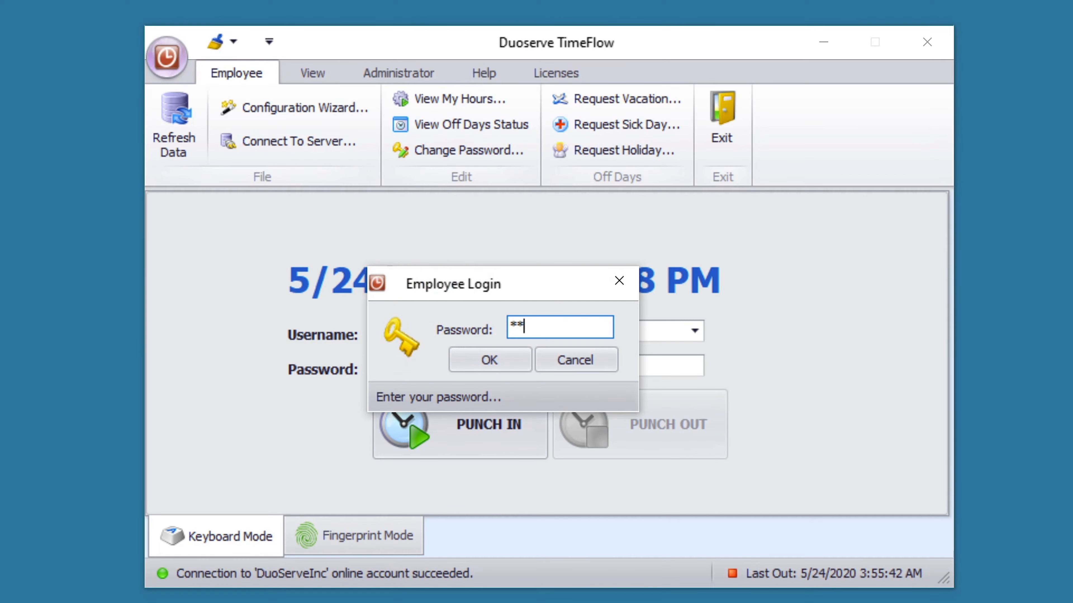
type("**")
left_click(505, 361)
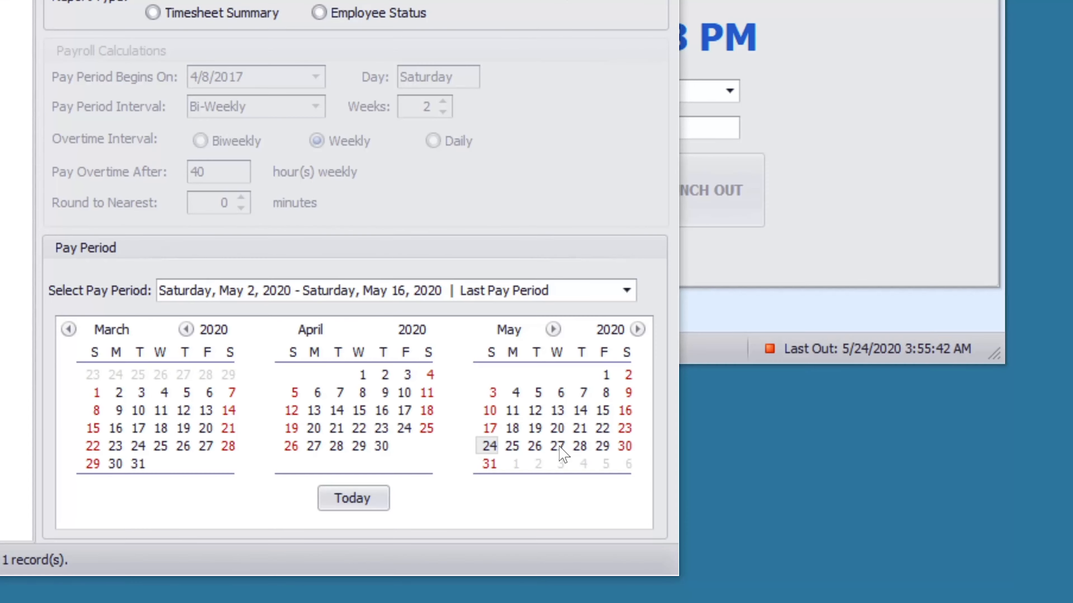
left_click_drag(559, 447, 604, 447)
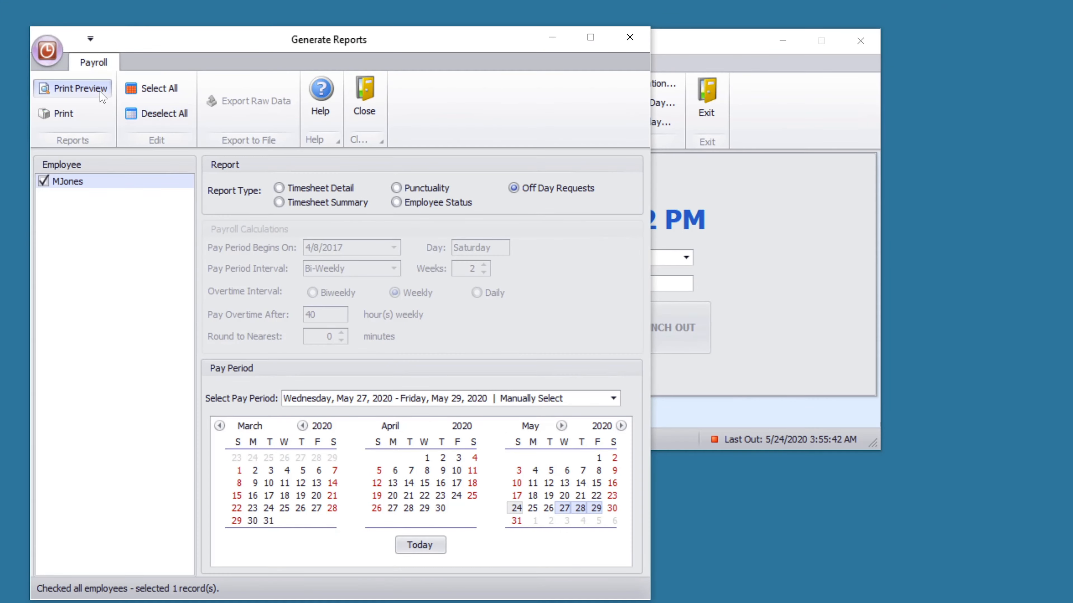
left_click(102, 97)
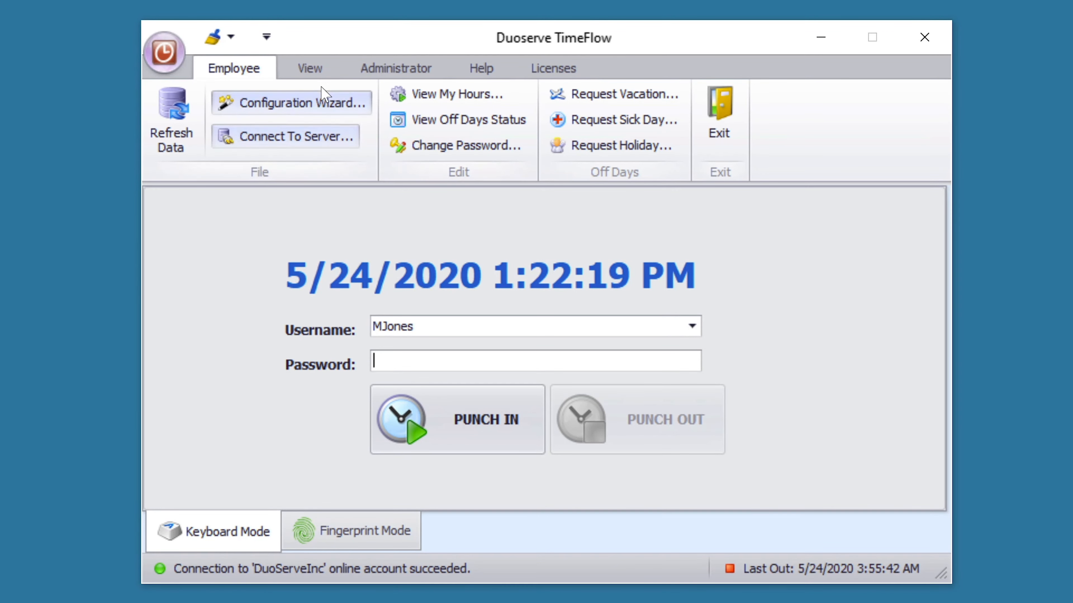
- Apply the bluish-grey, then Christmas snowflake, then pink hearts skins
left_click(311, 68)
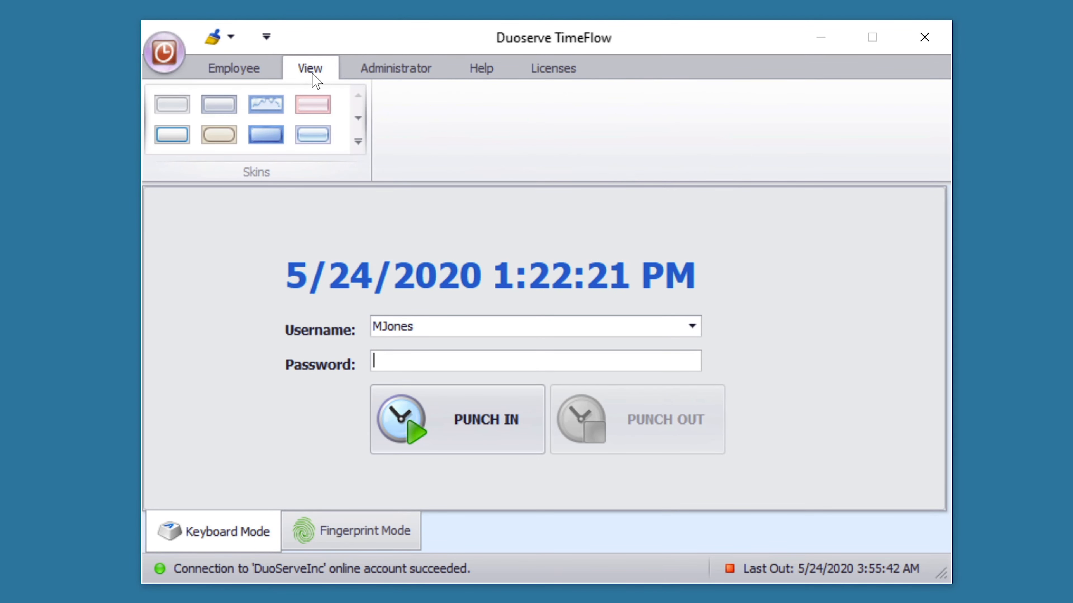
left_click(225, 114)
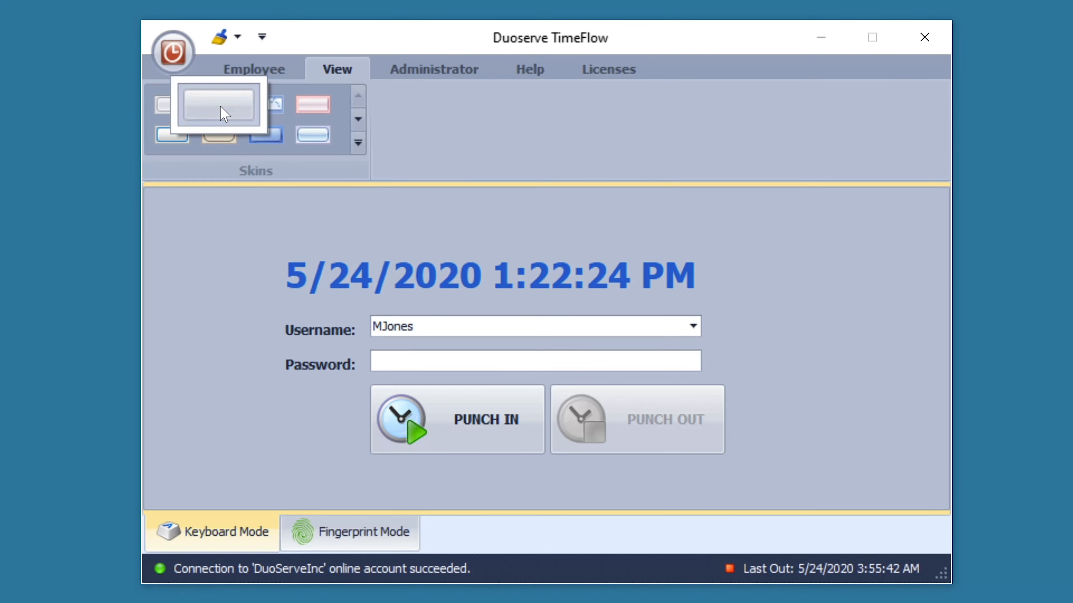
left_click(274, 112)
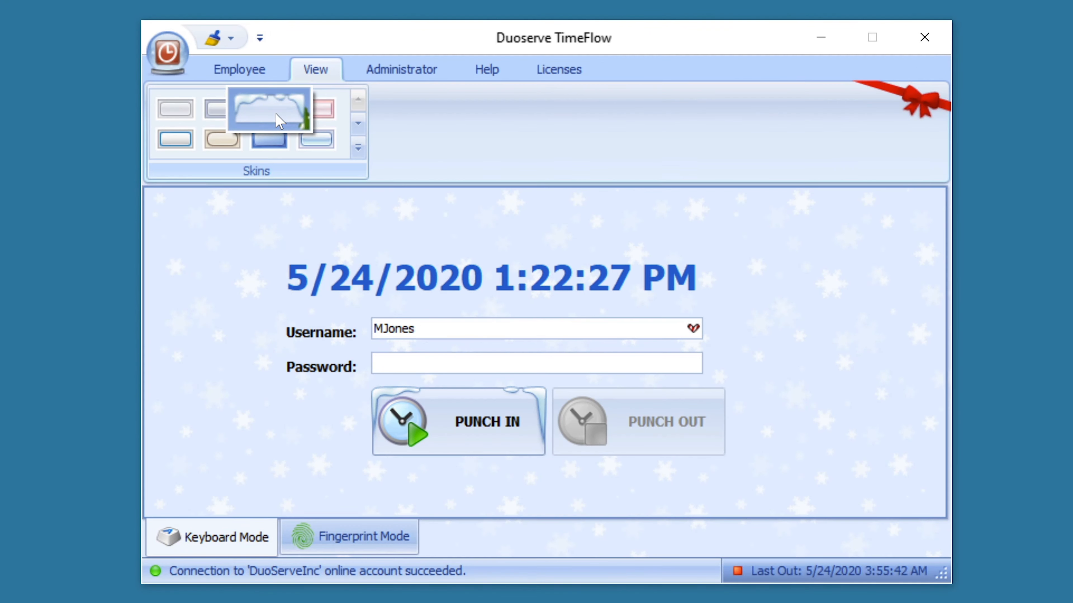
left_click(324, 112)
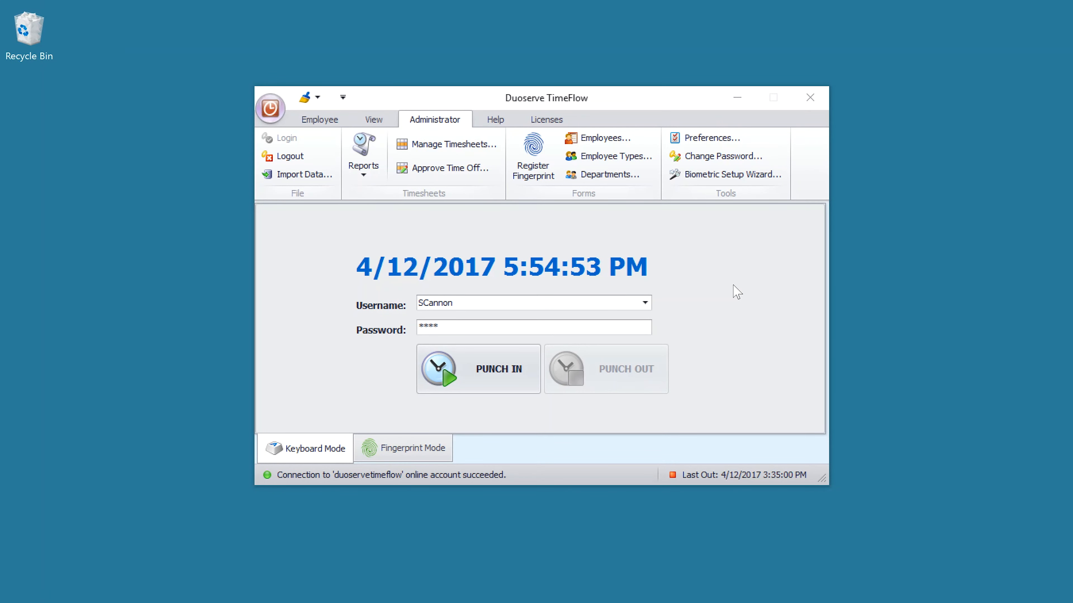
- Scan the employee's fingerprint four times and apply the enrollment
left_click(543, 169)
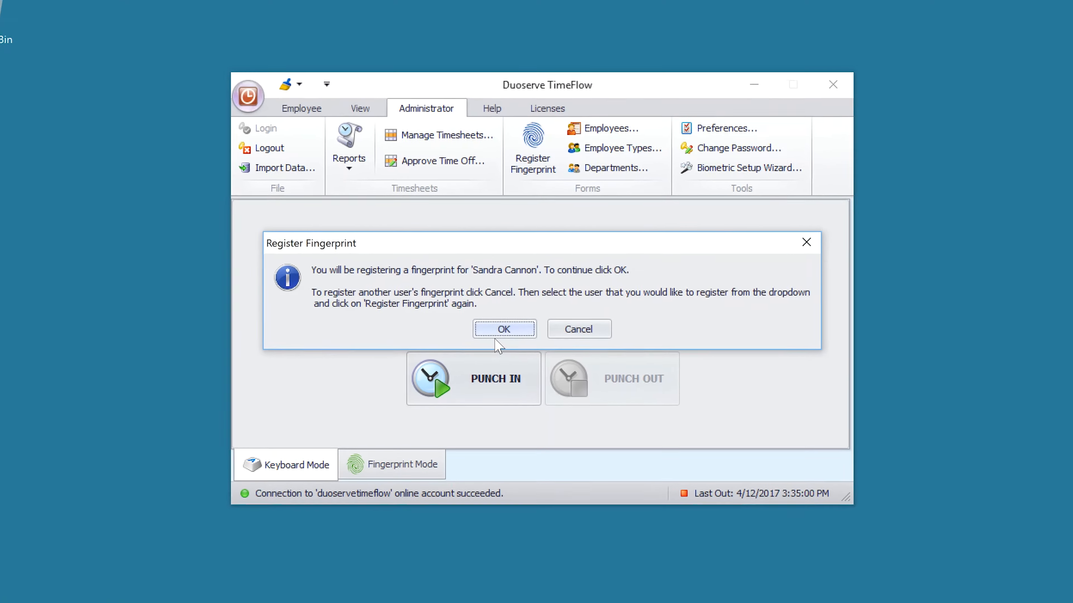
left_click(505, 324)
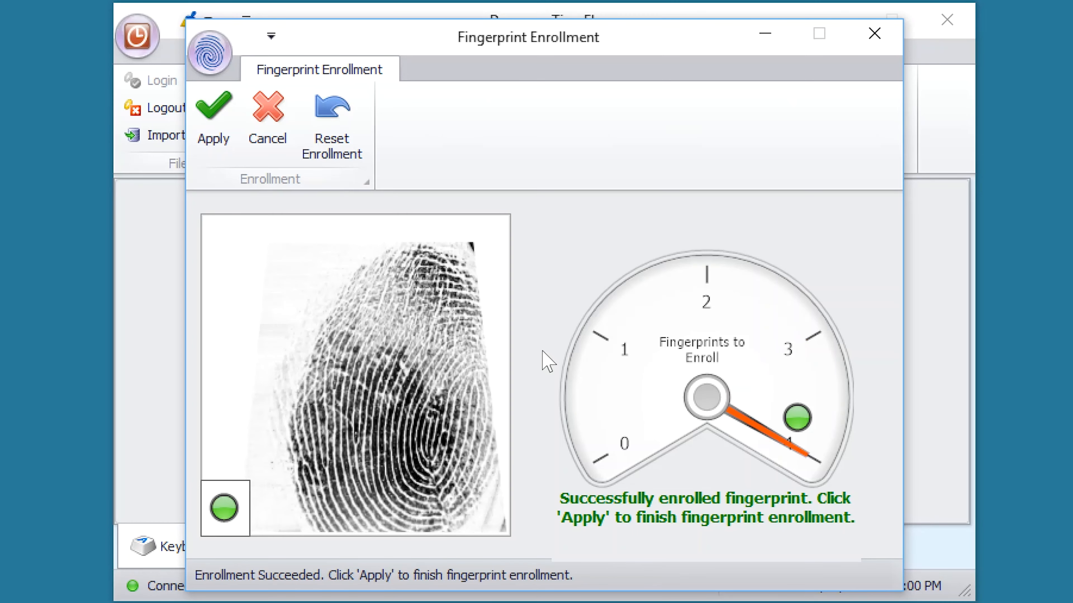
left_click(213, 121)
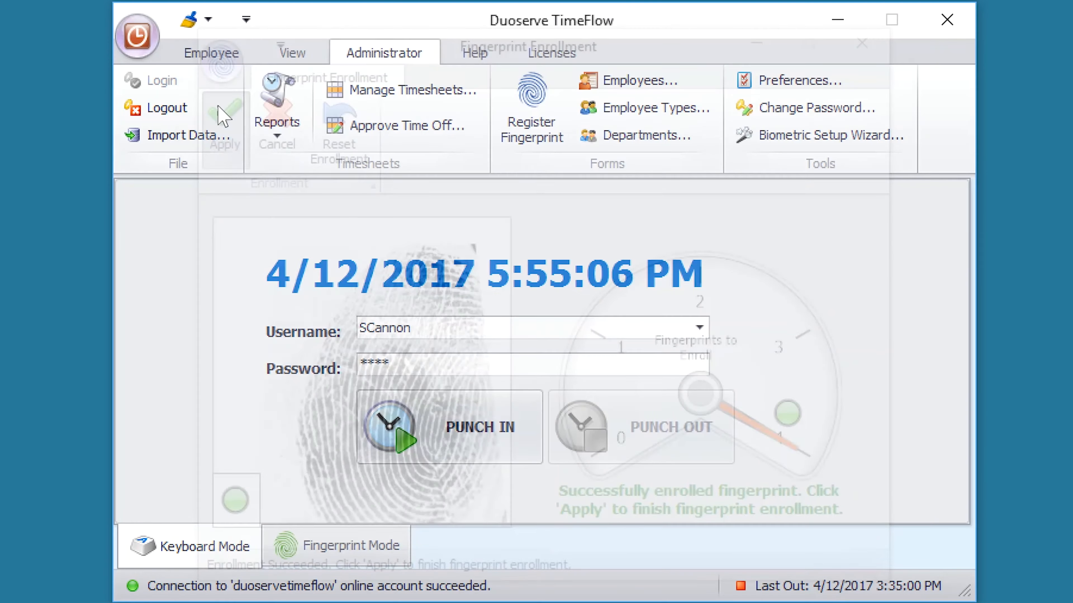